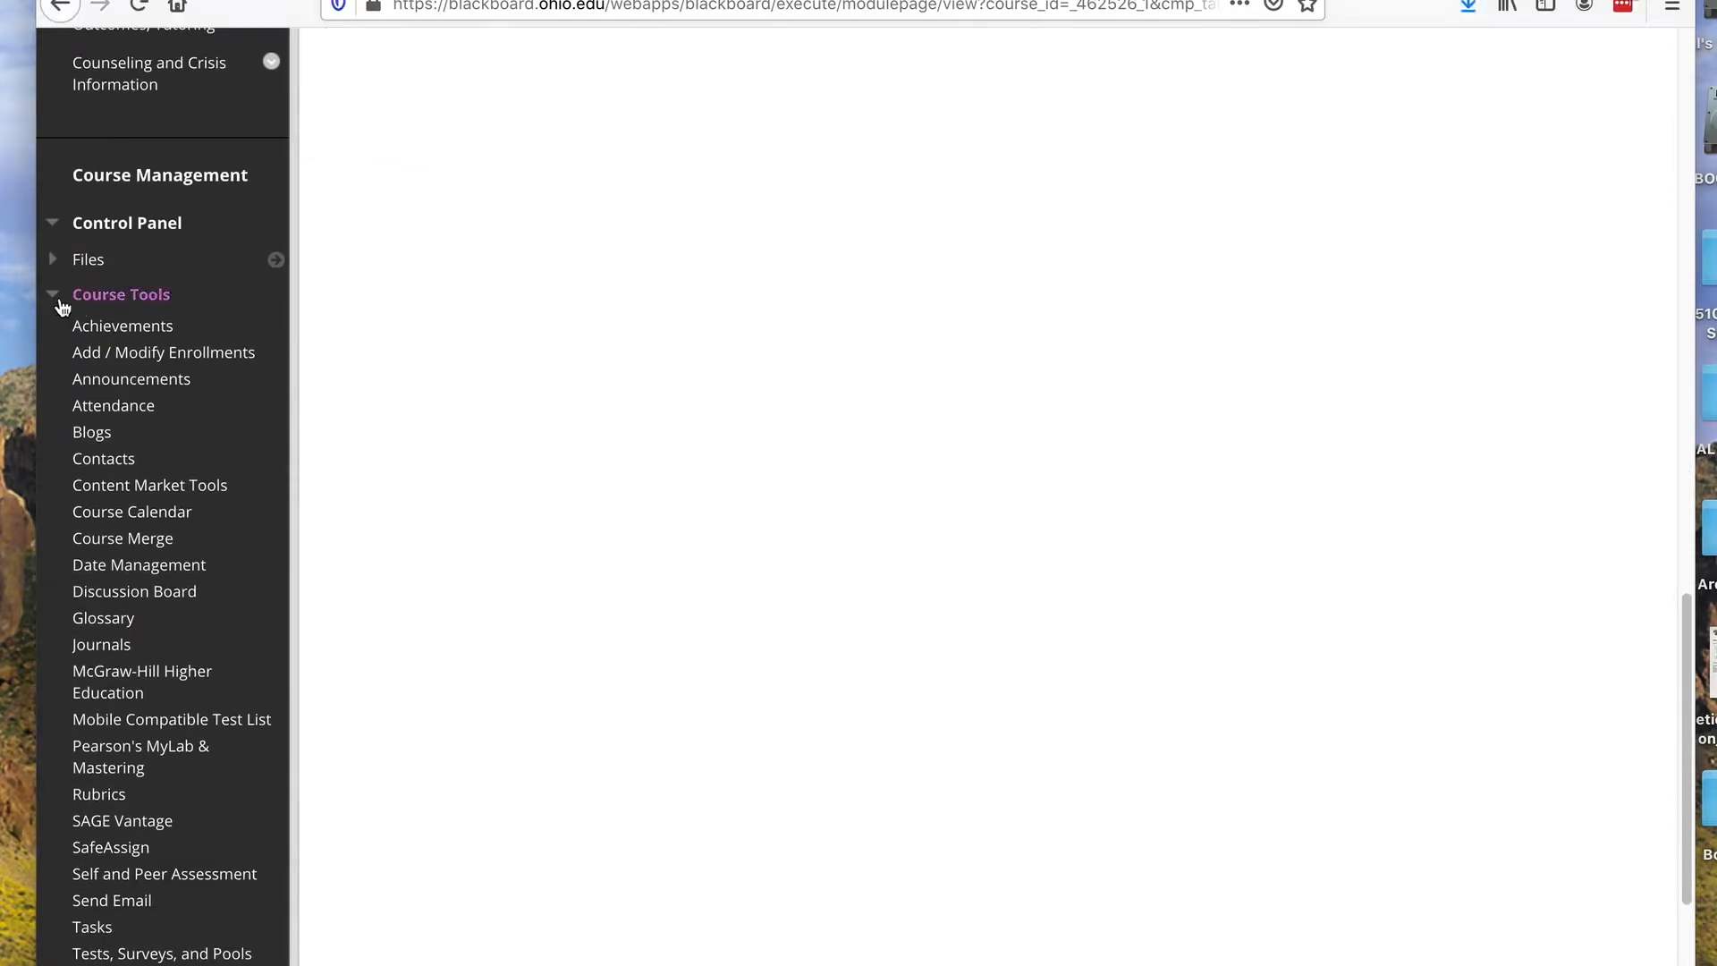
# Open the Turnitin Assignments list from the course's Course Tools
pyautogui.click(54, 295)
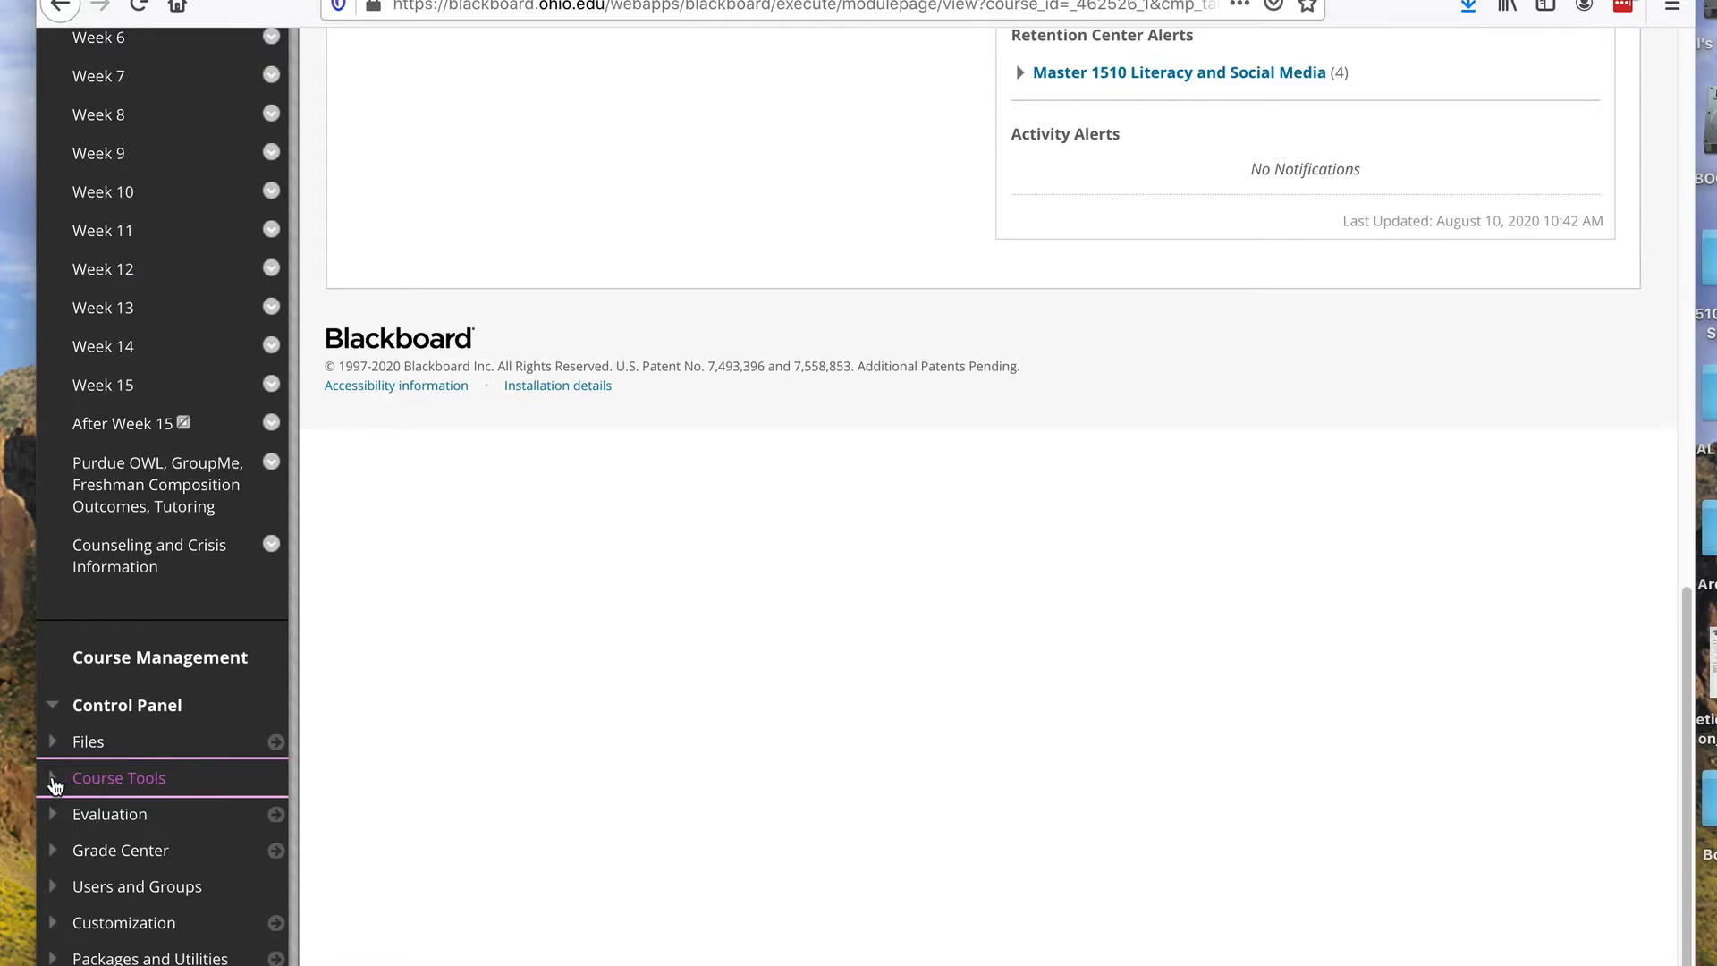
pyautogui.click(61, 783)
pyautogui.scroll(-7, 205, 655)
pyautogui.scroll(-3, 205, 659)
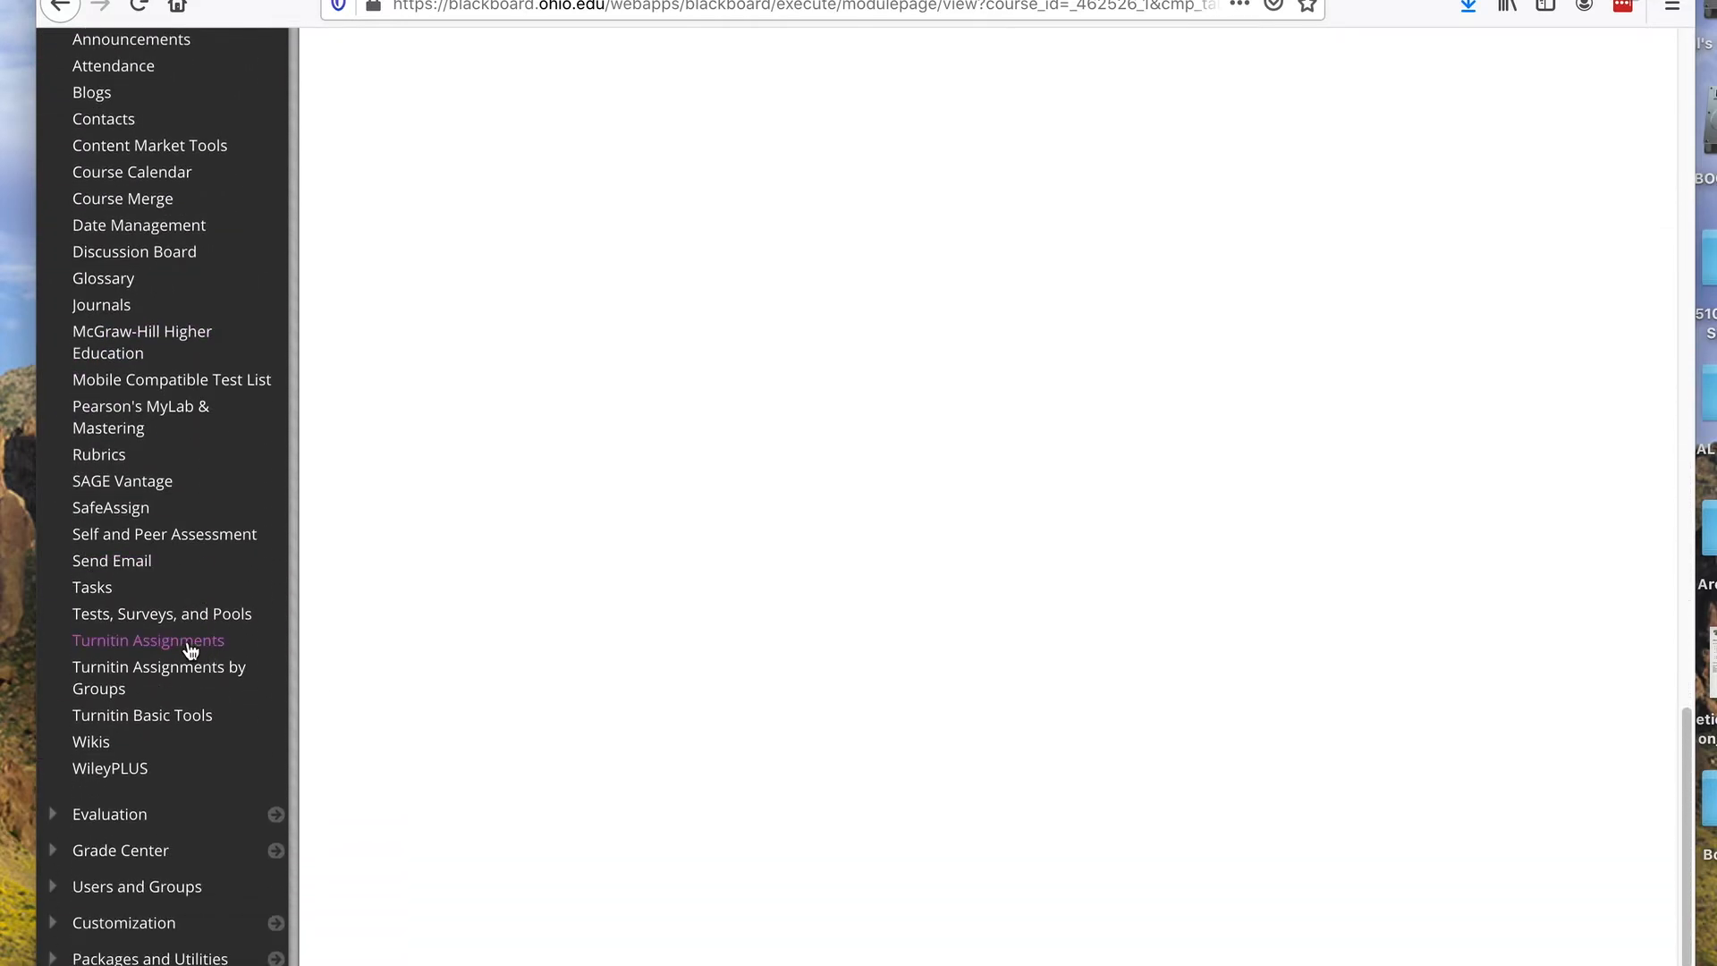
pyautogui.click(190, 647)
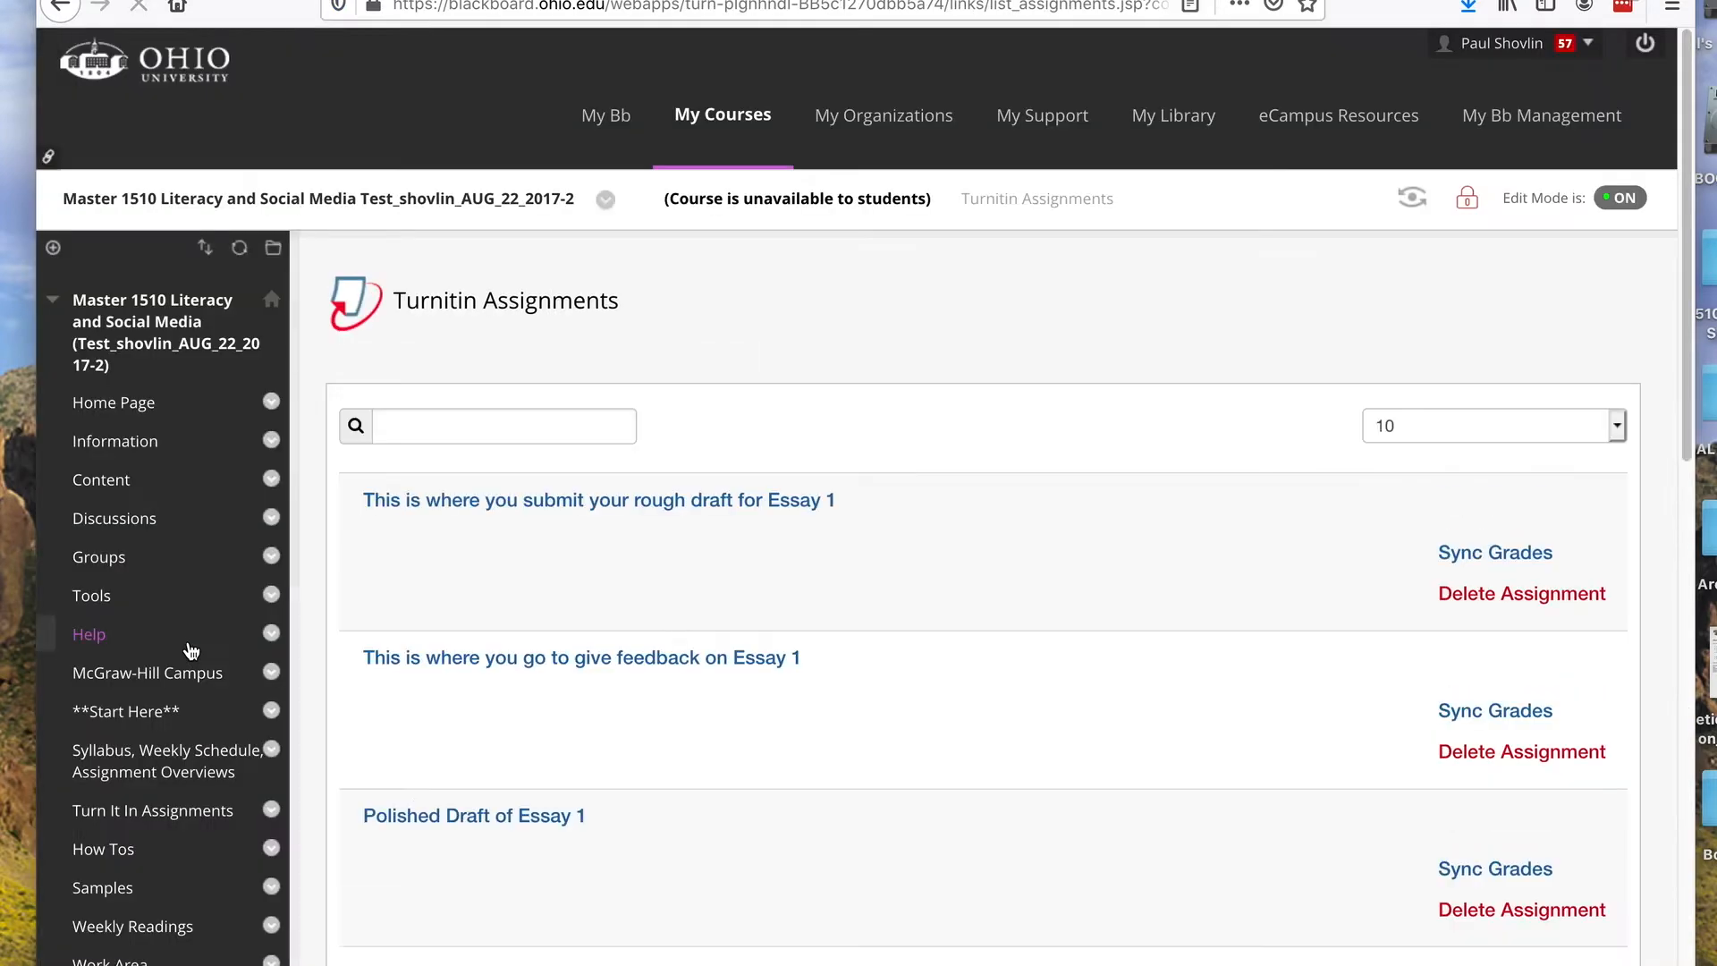
# Find the Rough Draft Essay 1 assignment on page 2 of the Turnitin list and open it
pyautogui.scroll(-15, 750, 397)
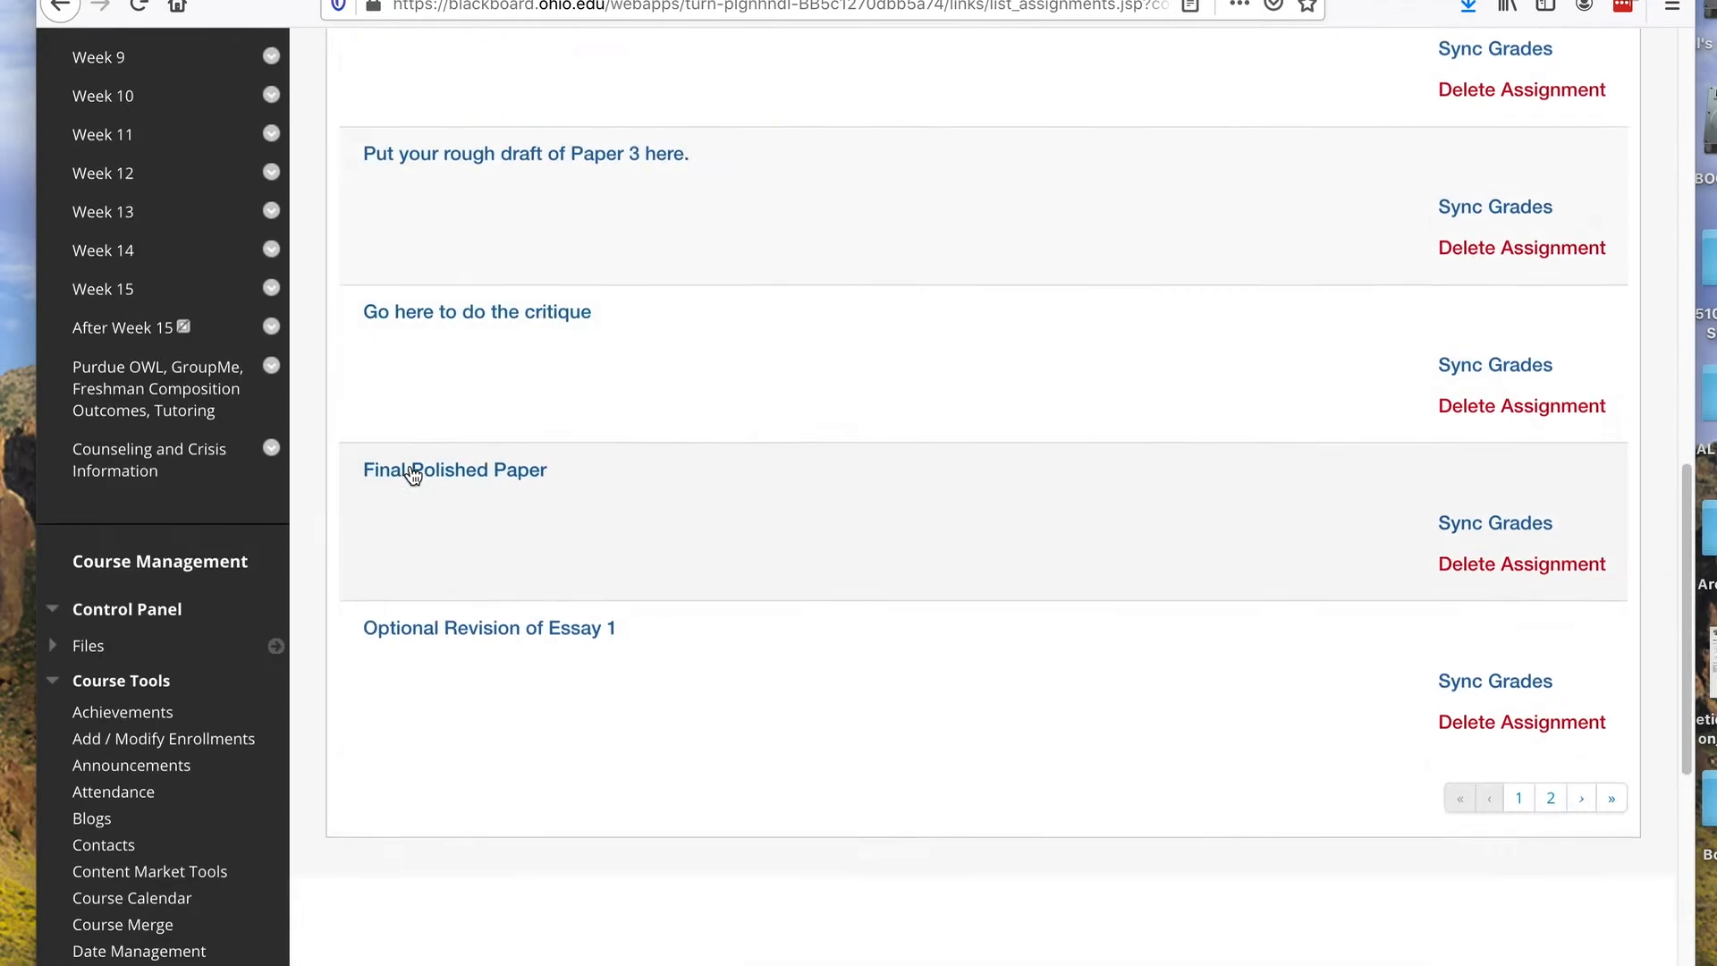
pyautogui.scroll(1, 1601, 107)
pyautogui.click(1550, 183)
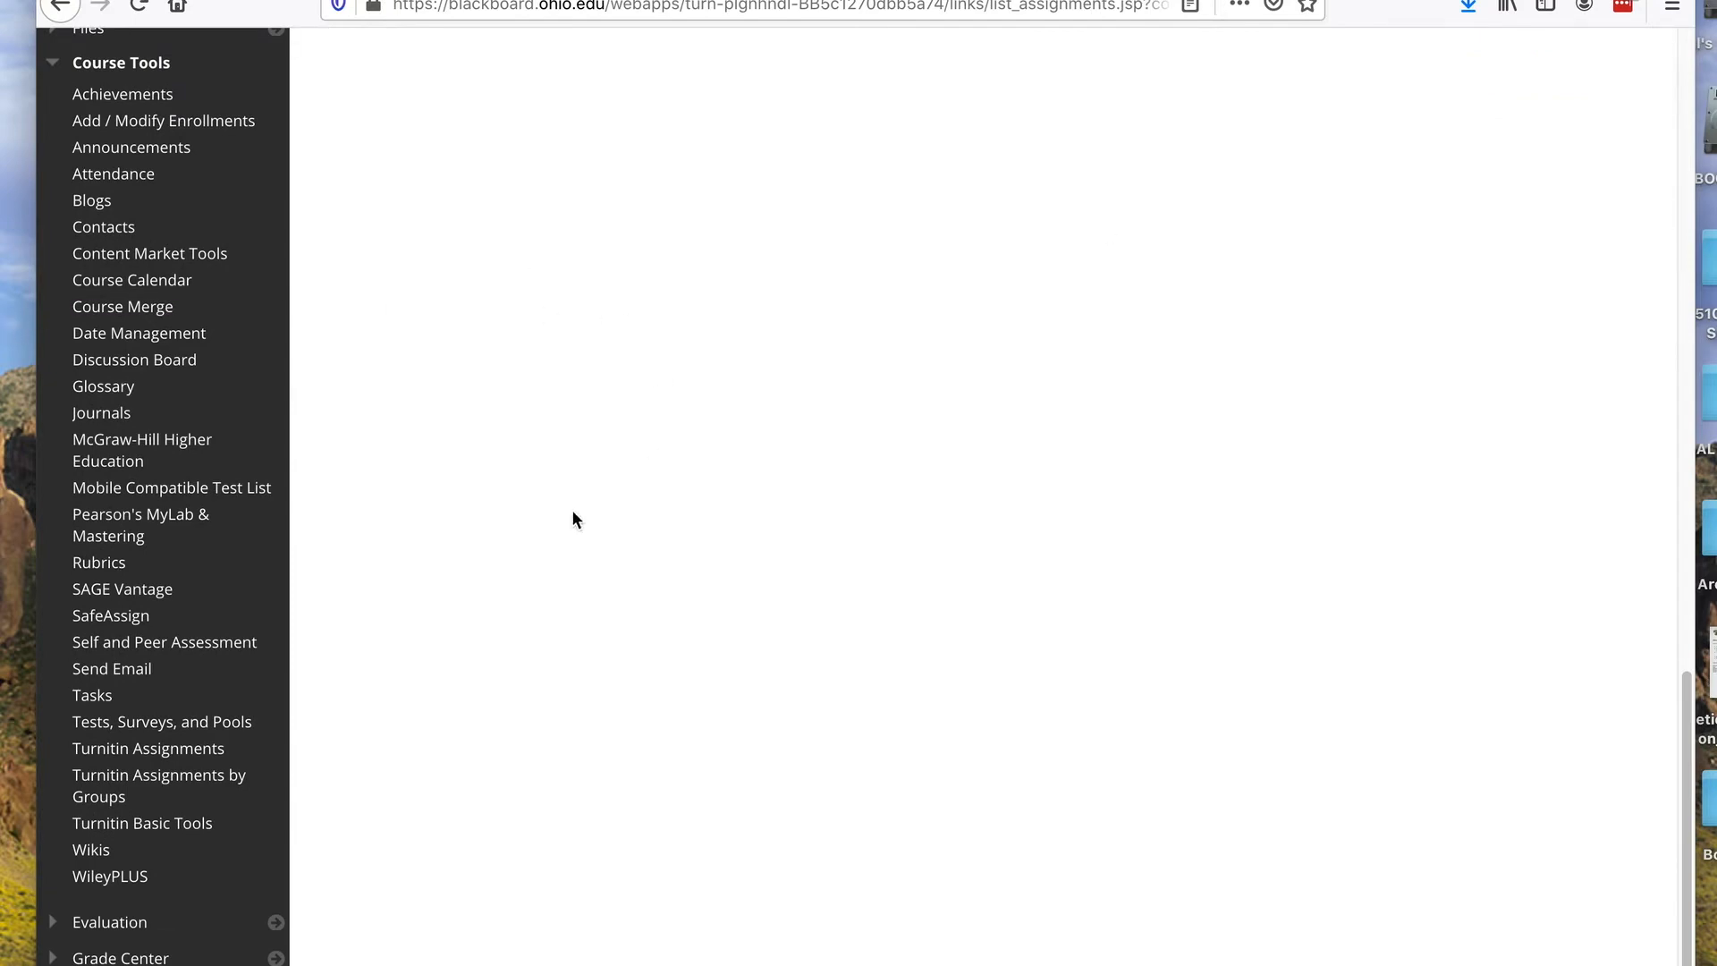
pyautogui.scroll(15, 552, 517)
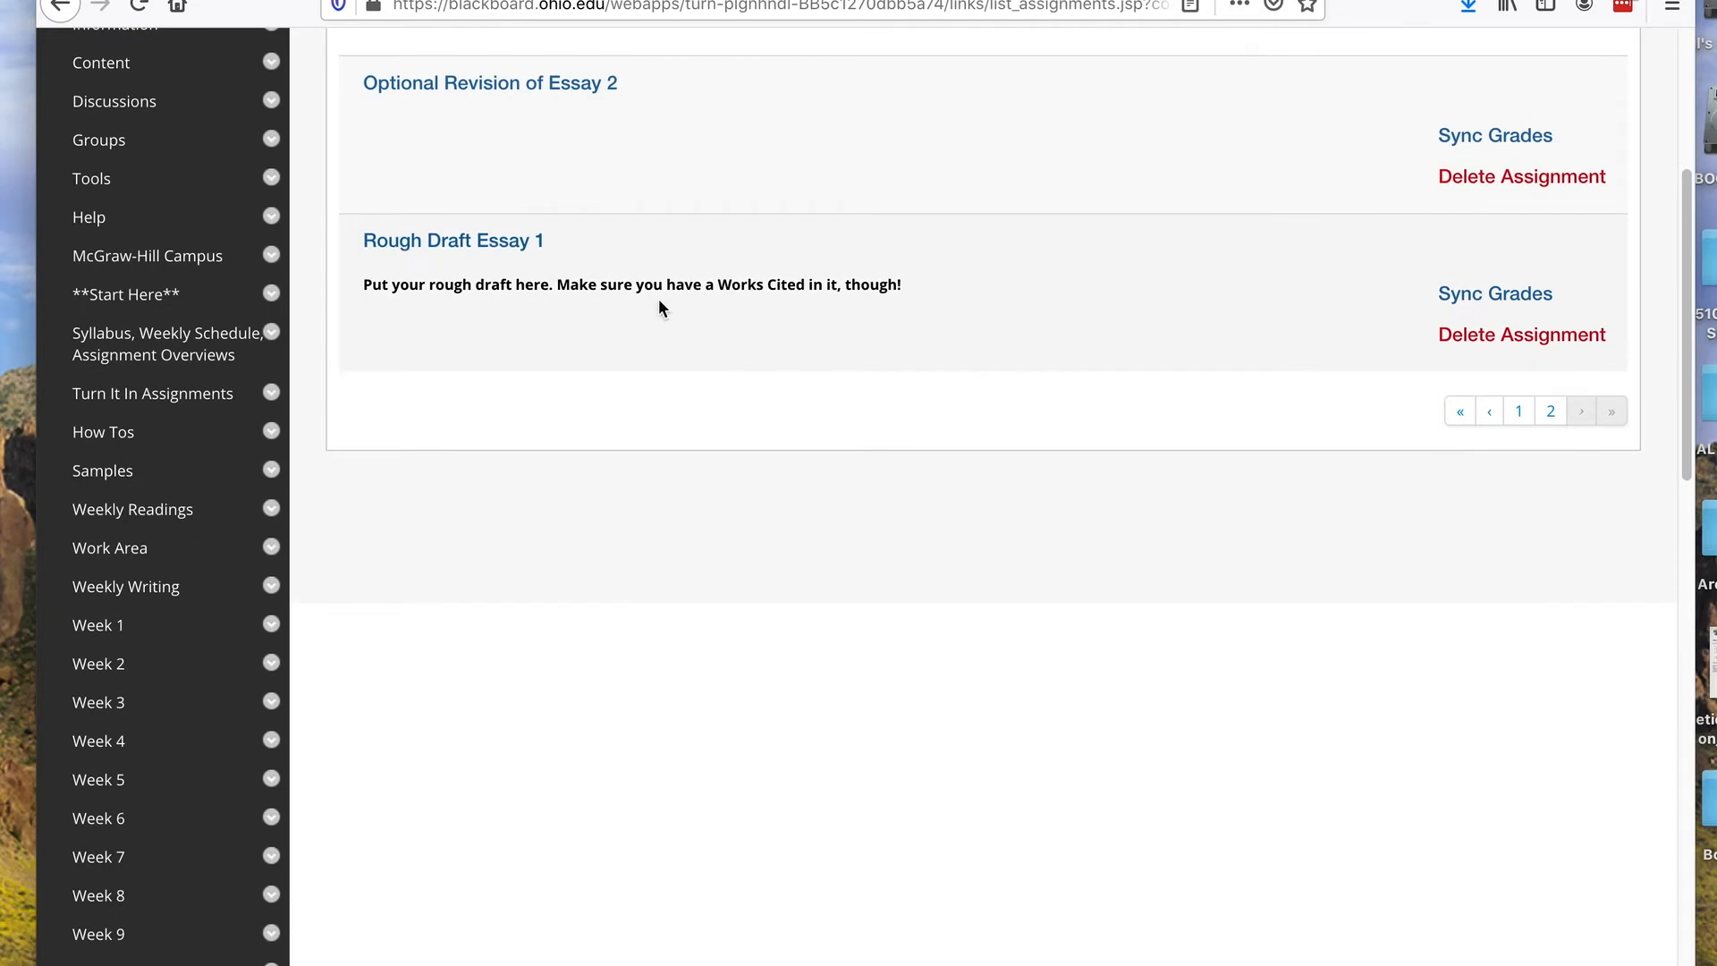
pyautogui.click(462, 242)
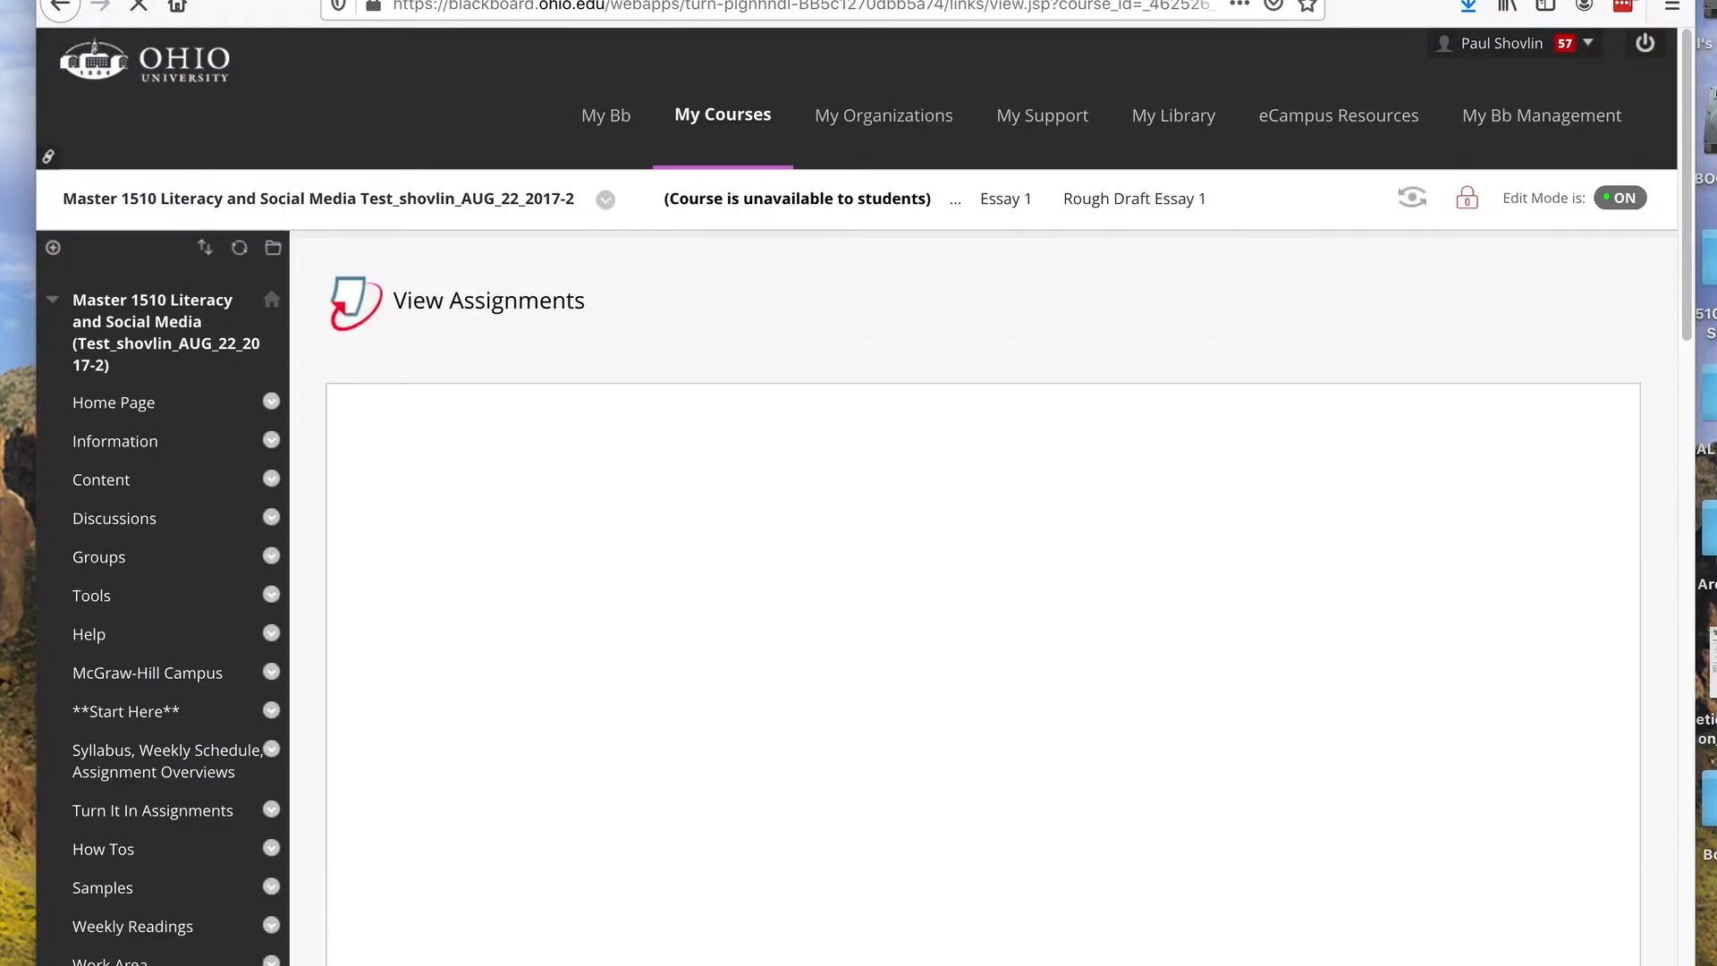
# Open the paper submitted to Rough Draft Essay 1 and show its feedback summary
pyautogui.scroll(-4, 775, 233)
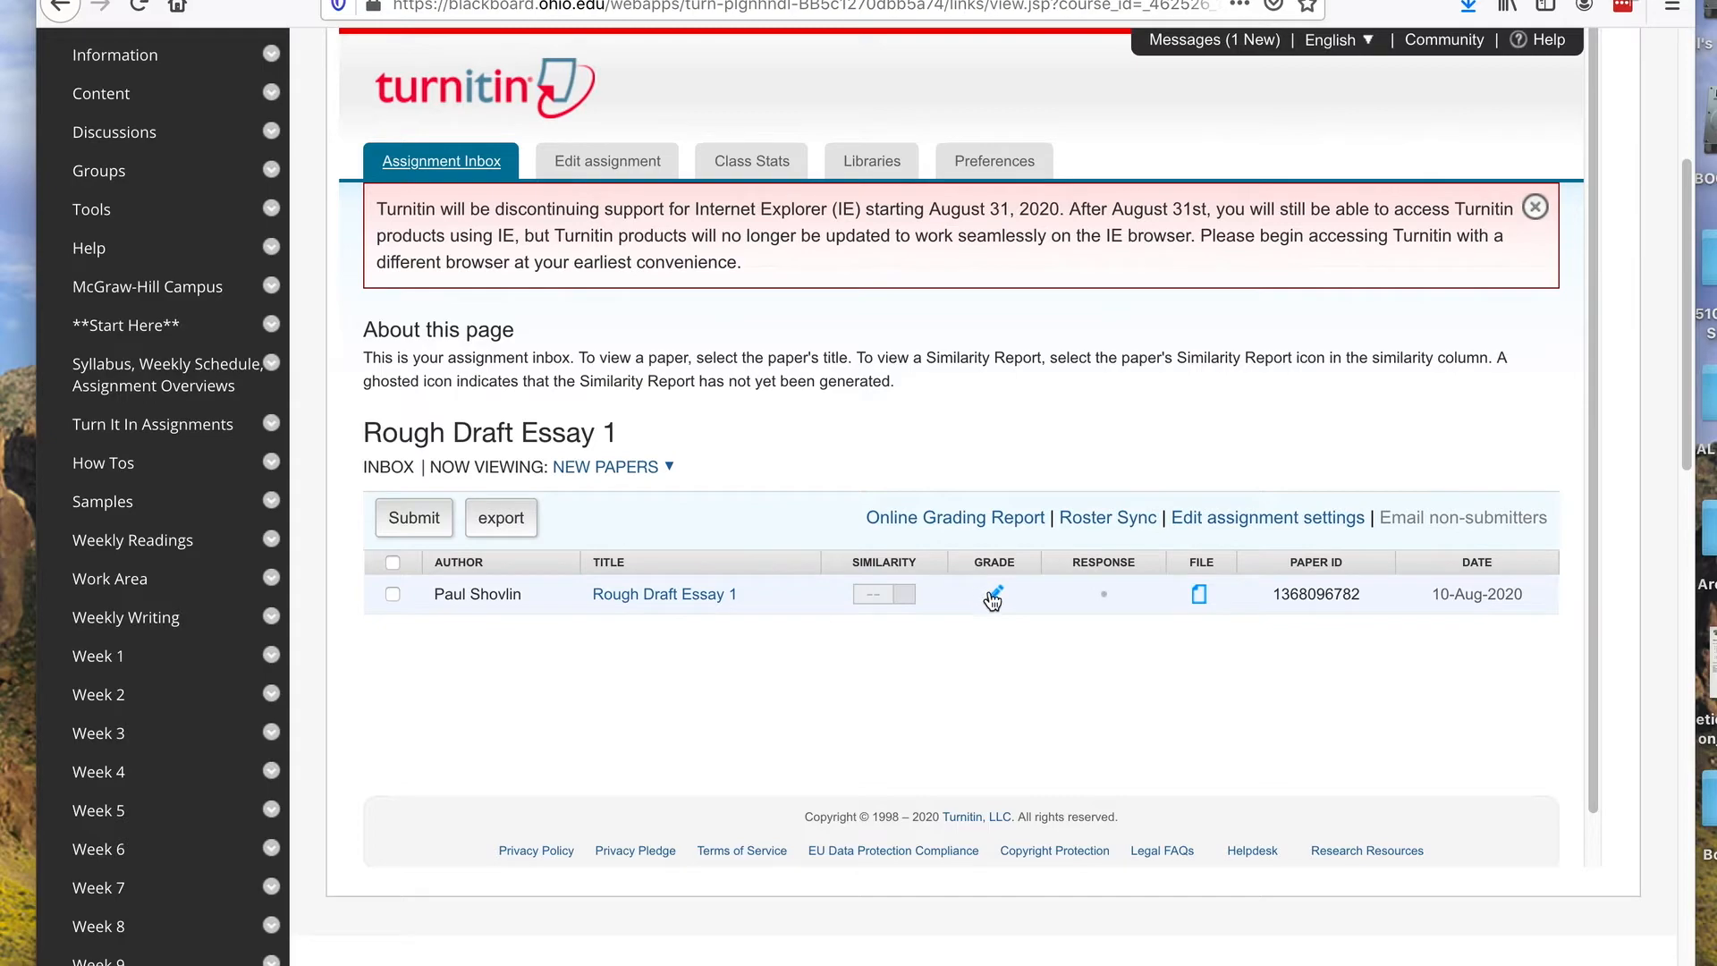
pyautogui.click(691, 594)
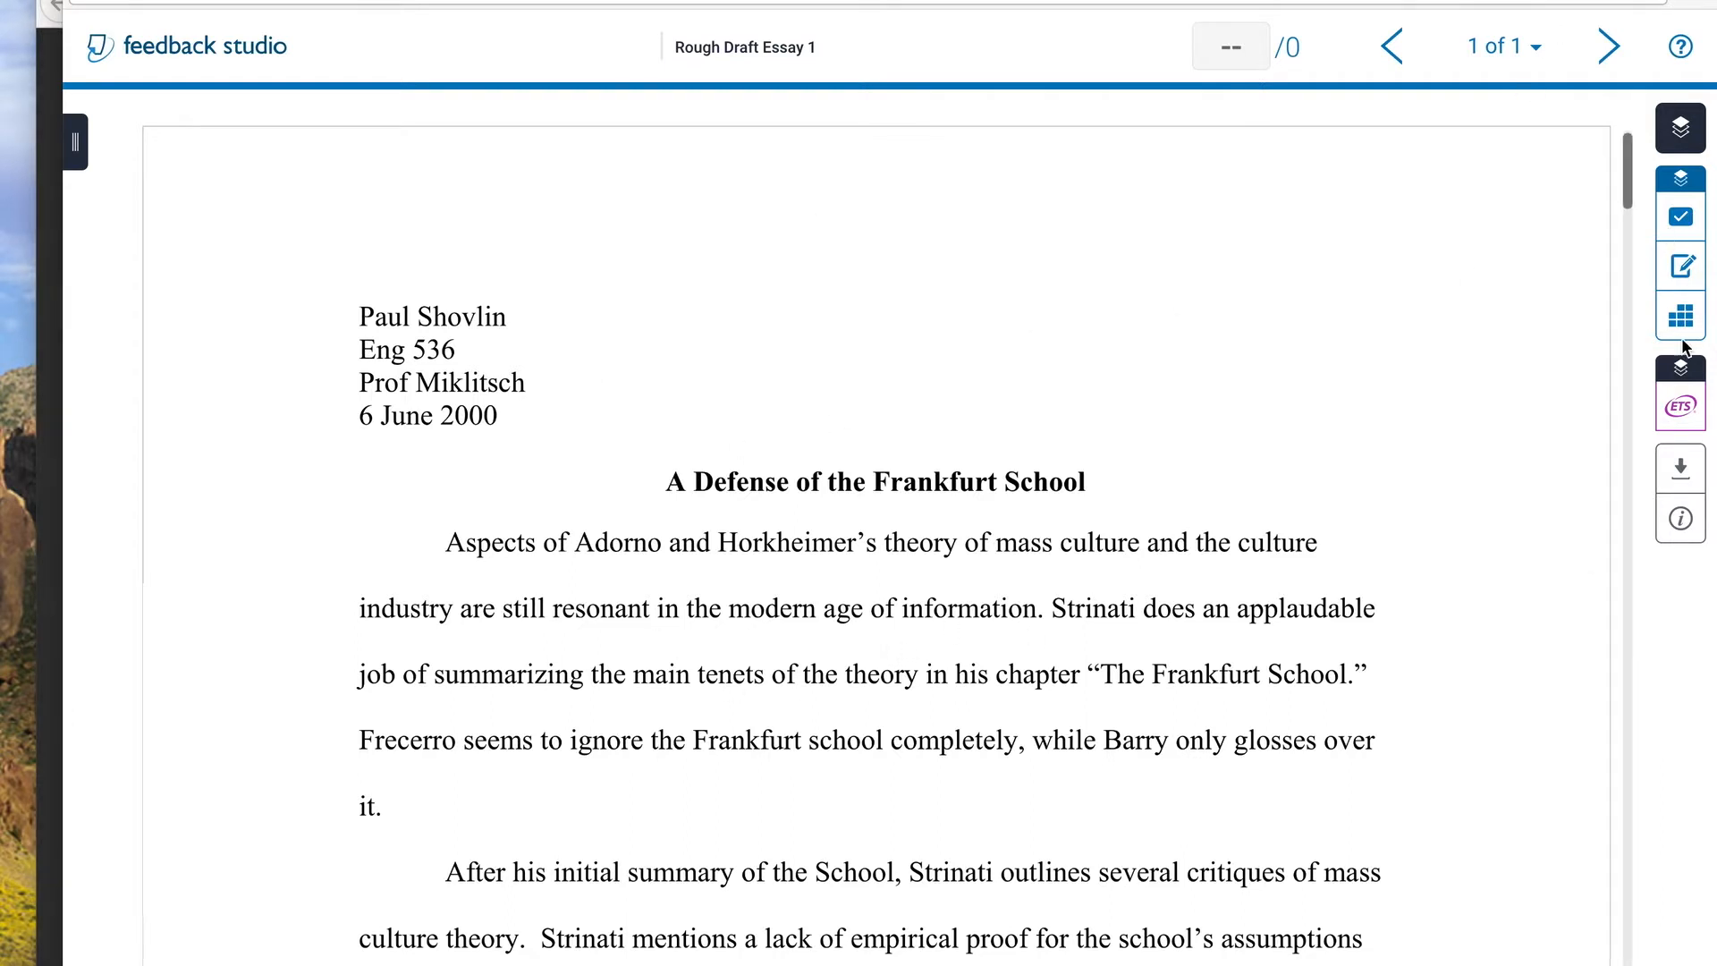
pyautogui.click(1681, 268)
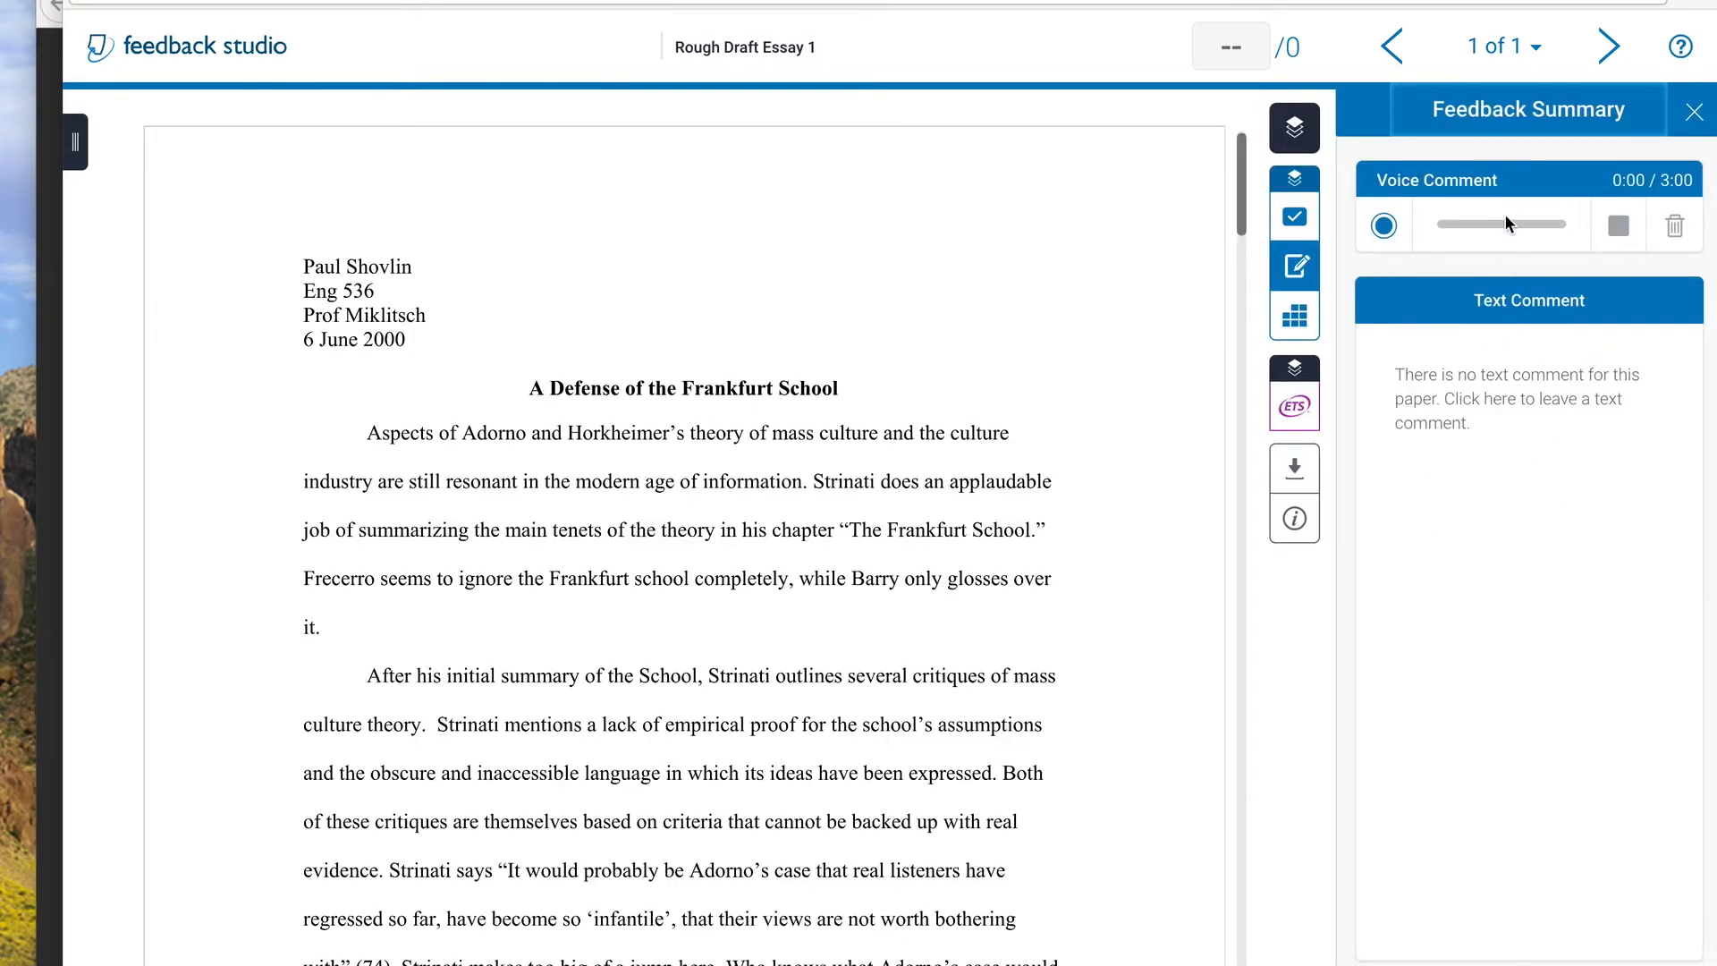
# Show the e-rater results and examine the grammar and mechanics marks flagged throughout the essay
pyautogui.click(1294, 405)
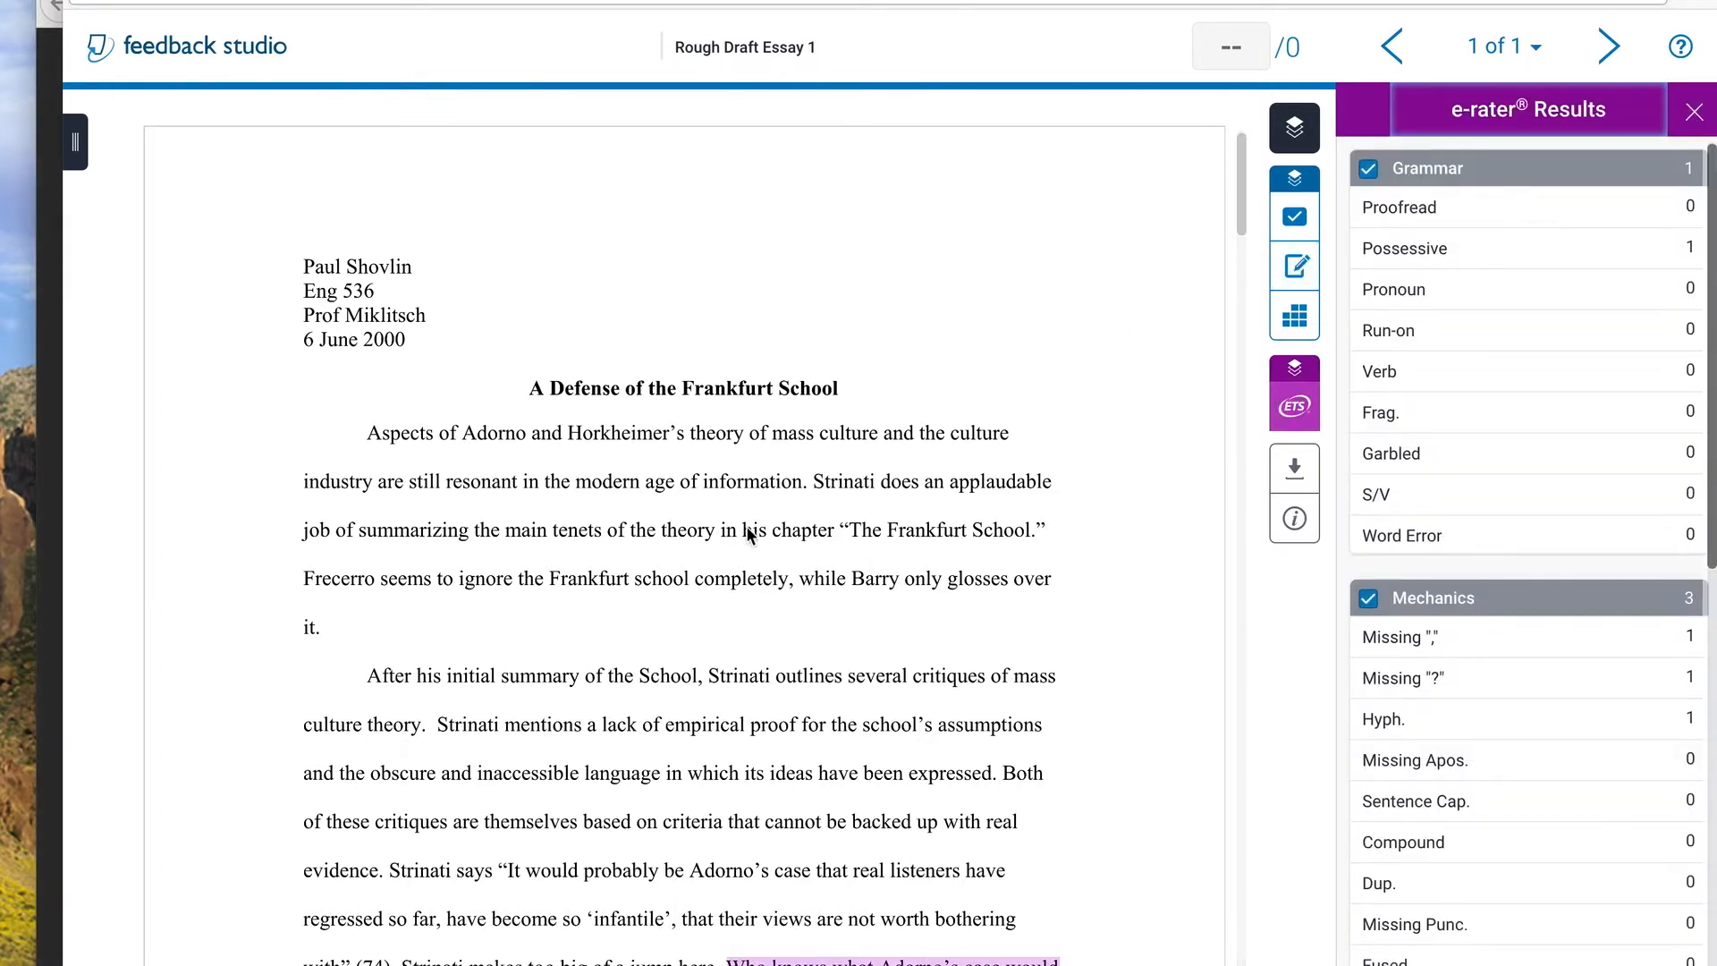
pyautogui.scroll(-3, 964, 559)
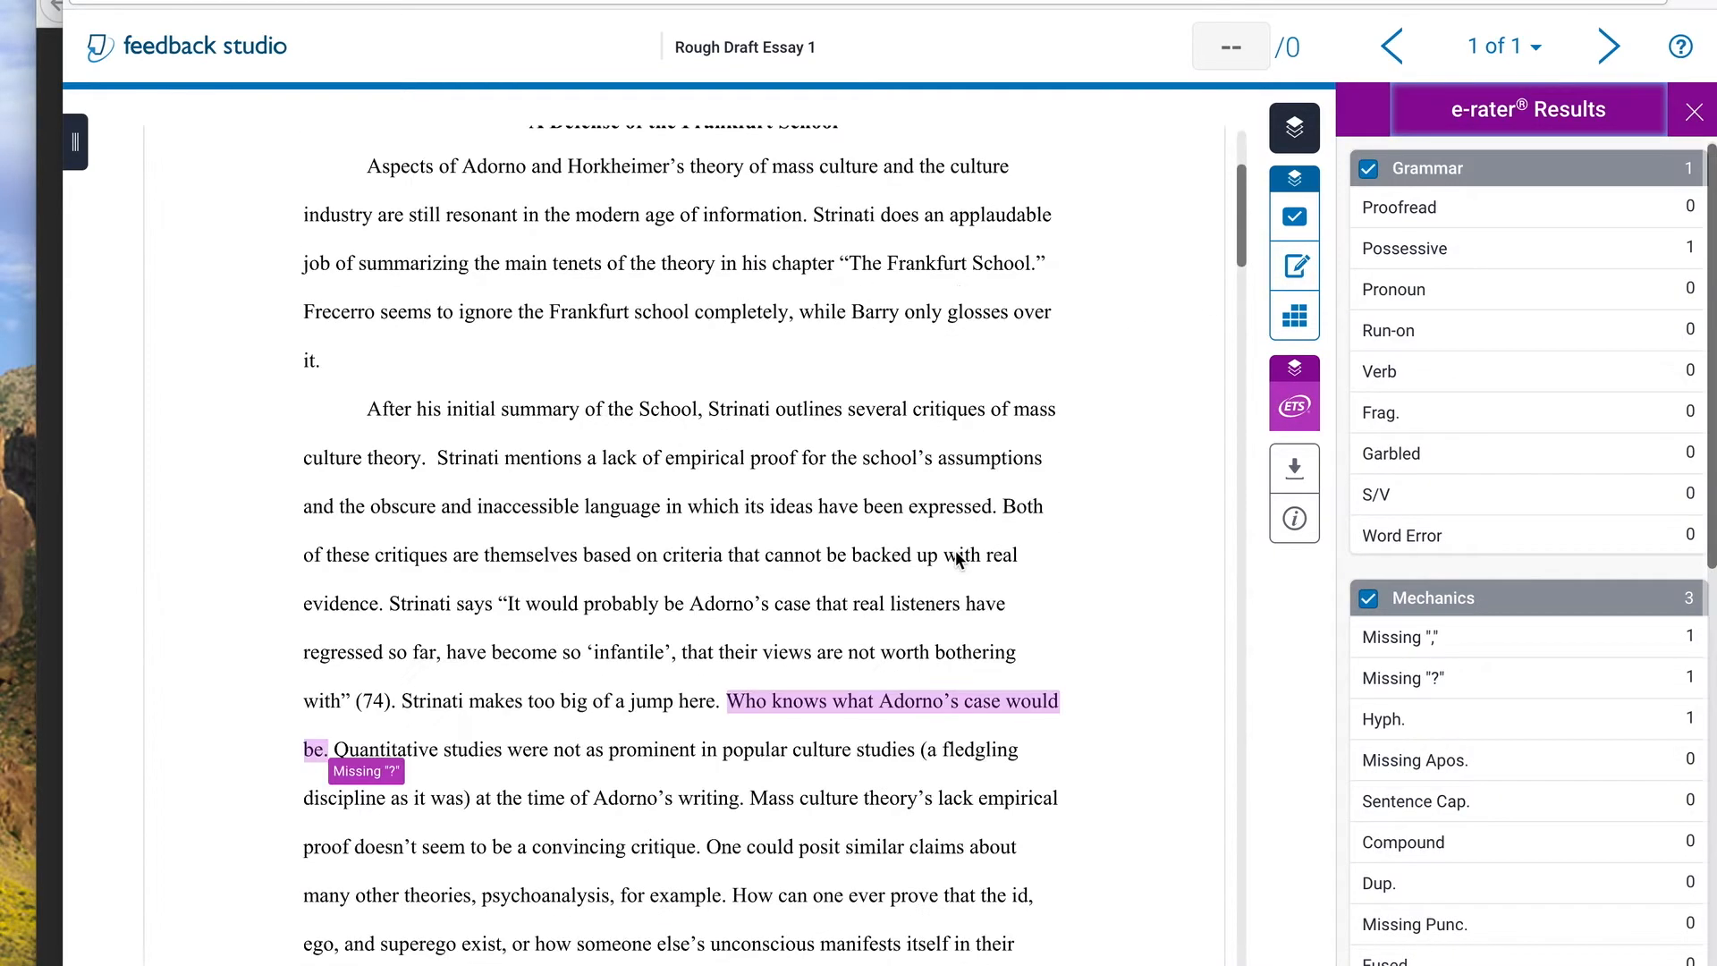
pyautogui.scroll(-1, 952, 550)
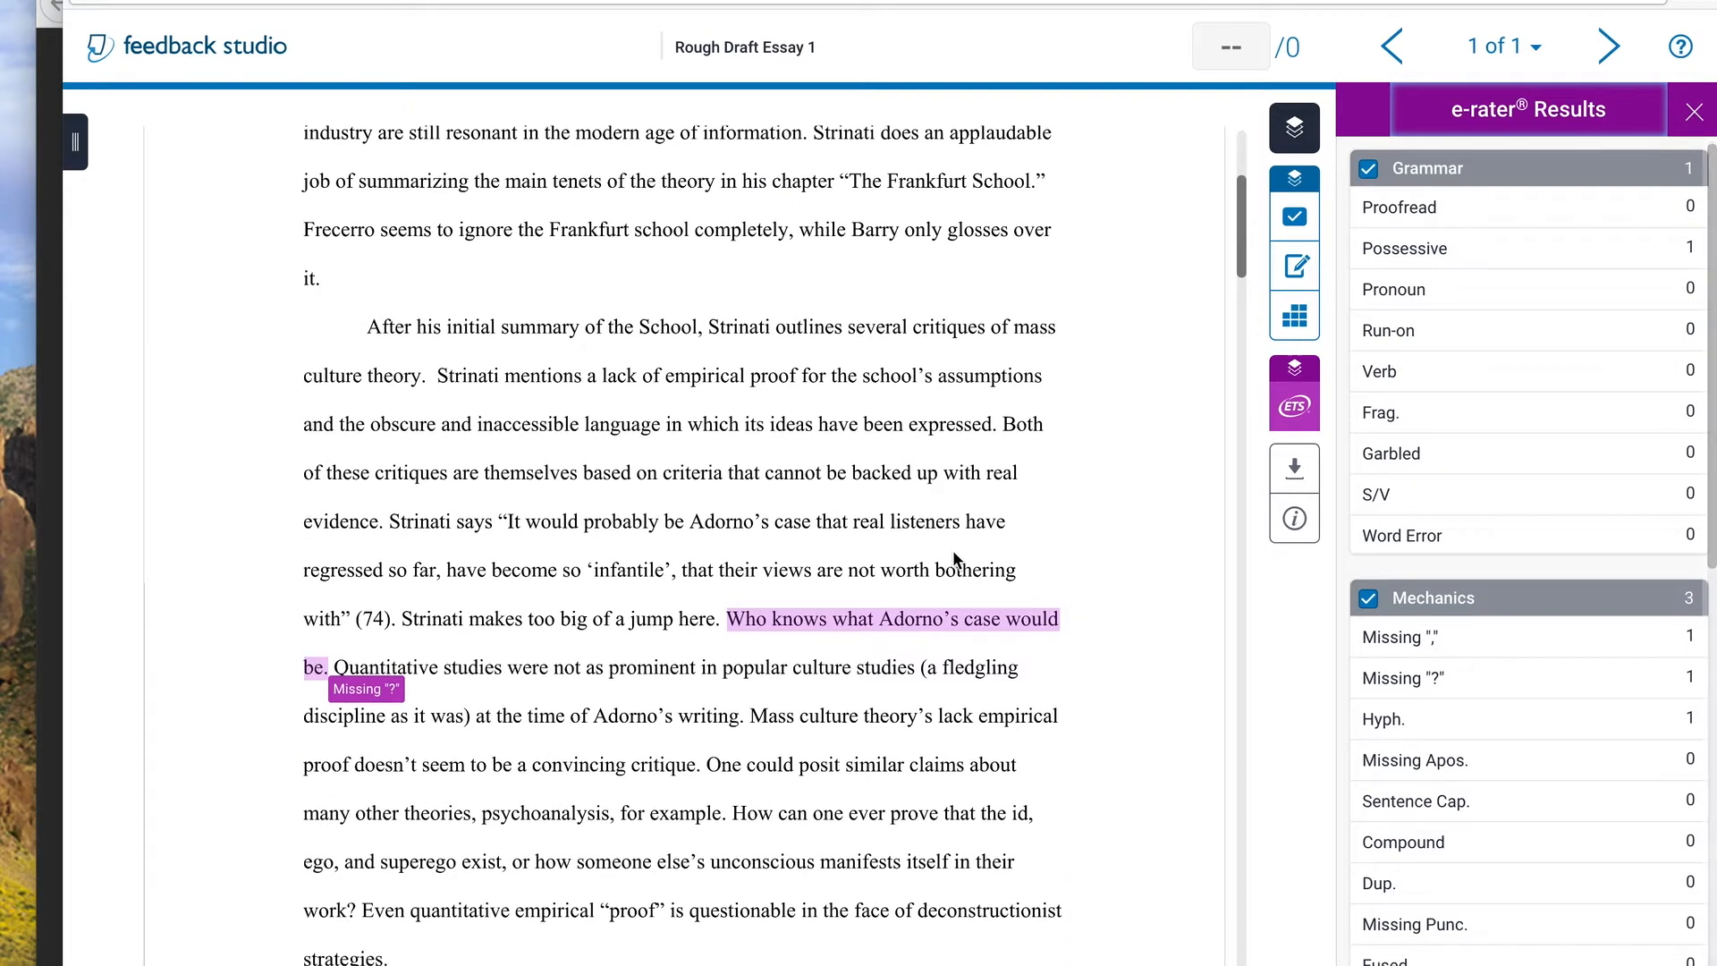
pyautogui.scroll(-1, 952, 550)
pyautogui.scroll(-1, 951, 575)
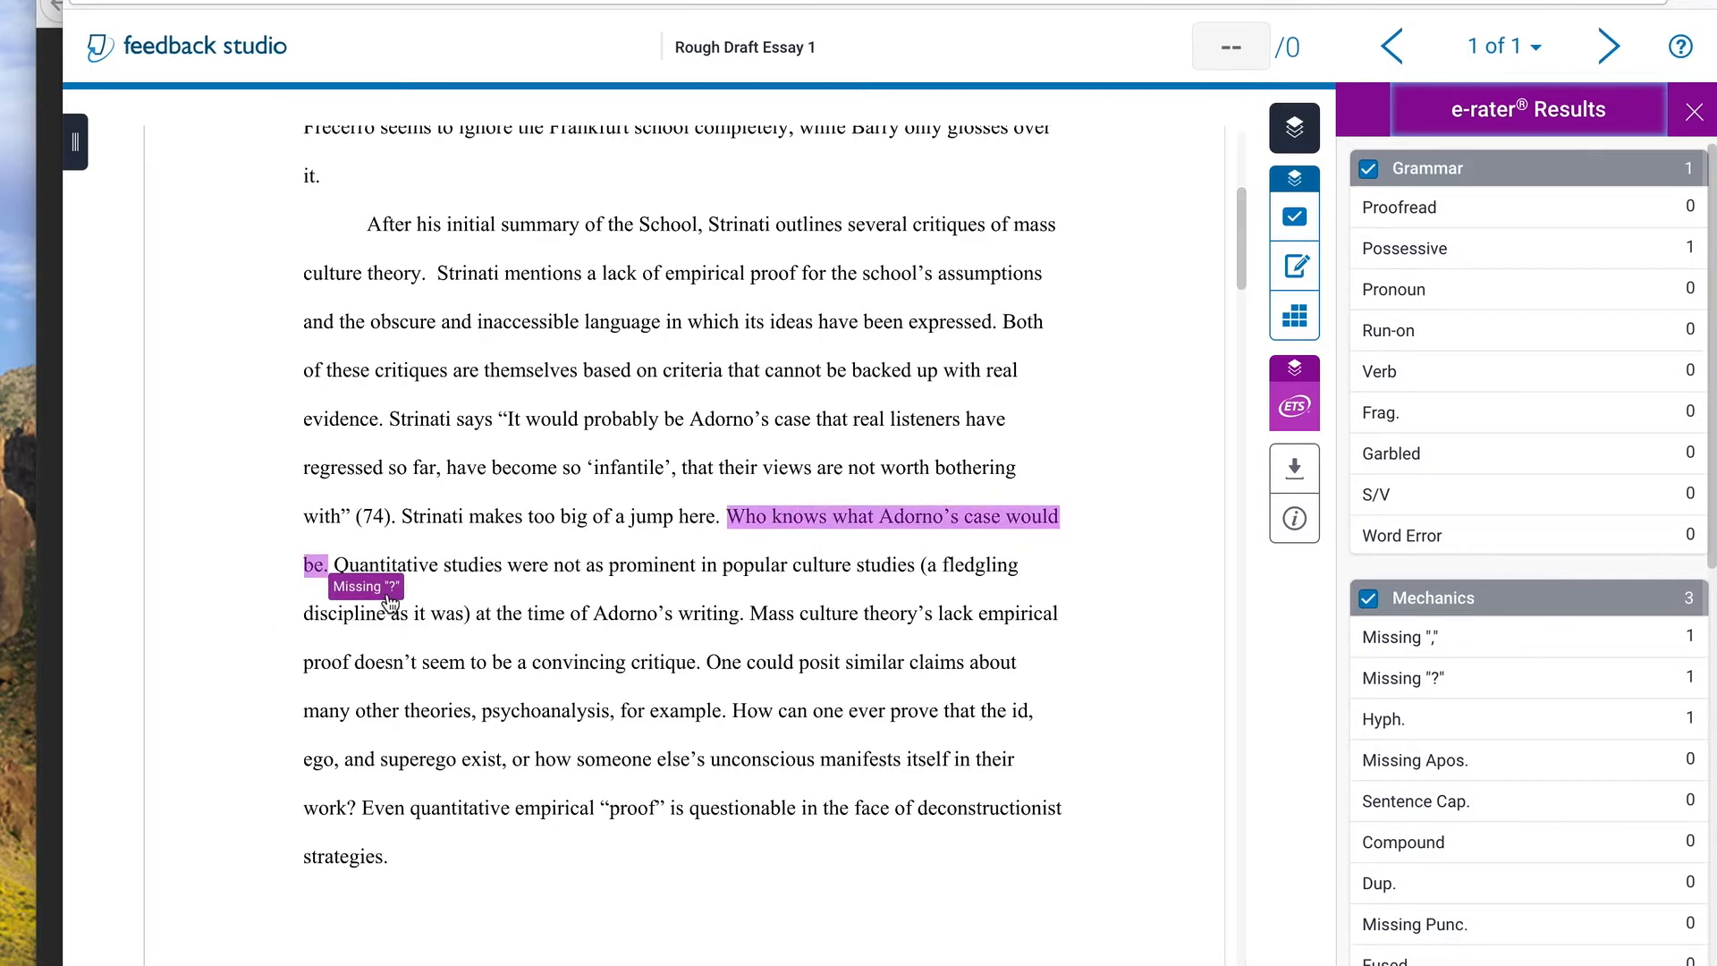
pyautogui.scroll(-15, 642, 616)
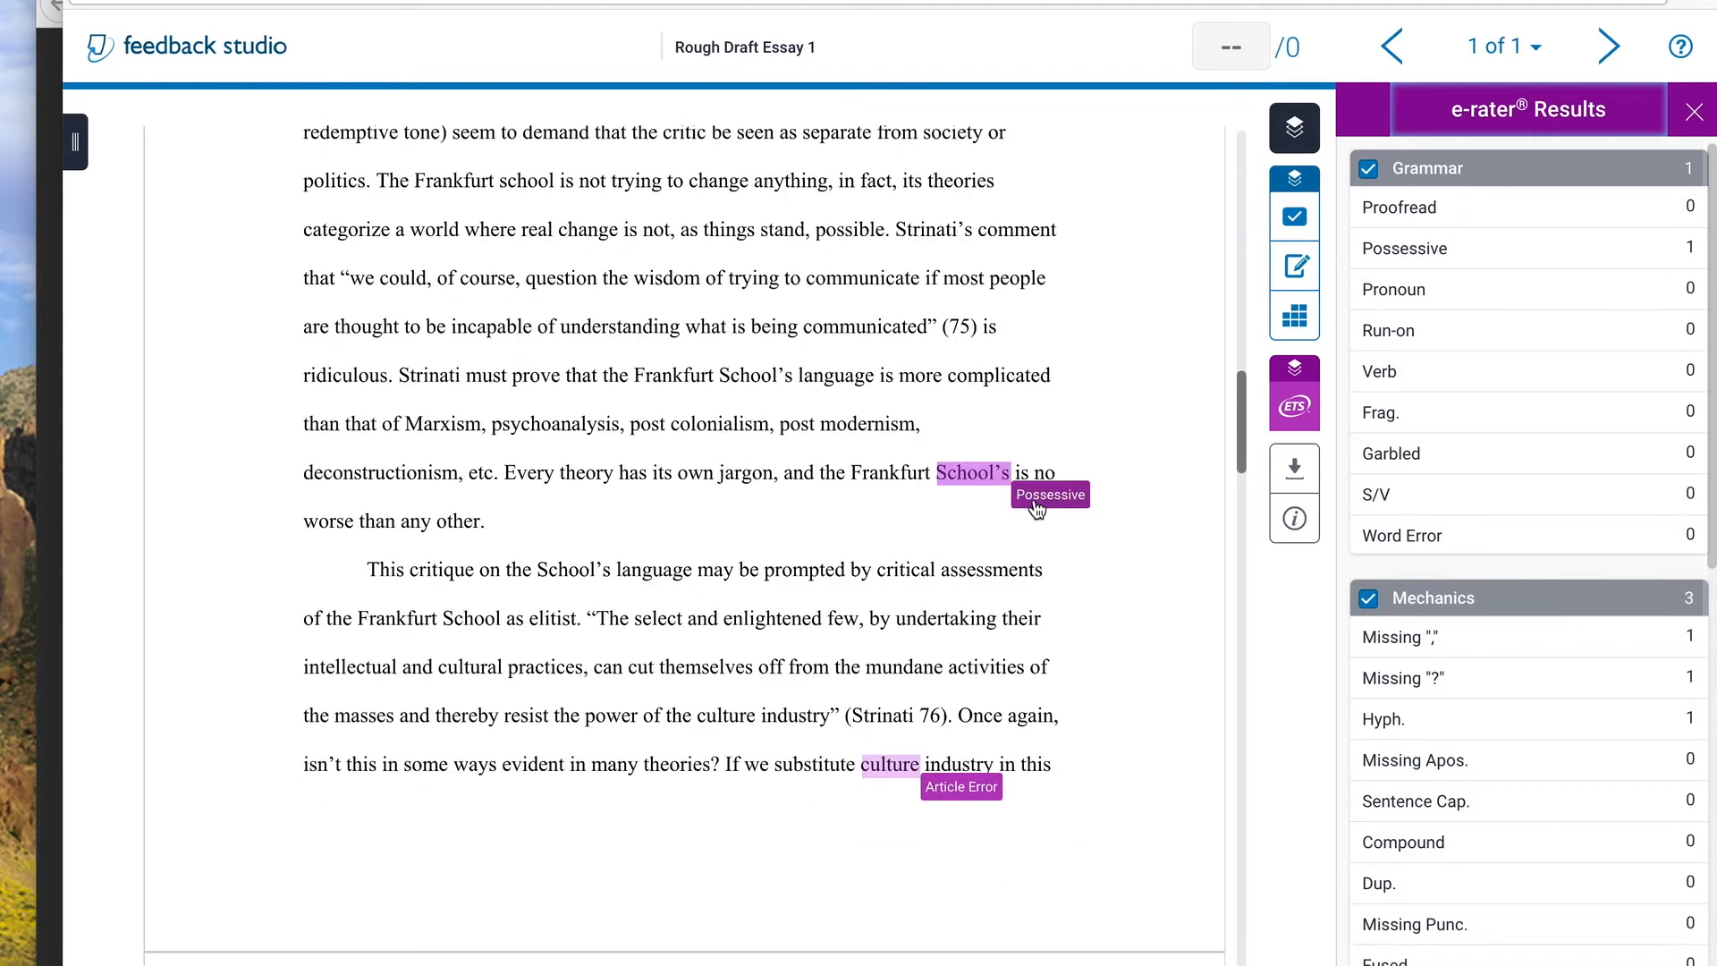
pyautogui.scroll(-5, 921, 529)
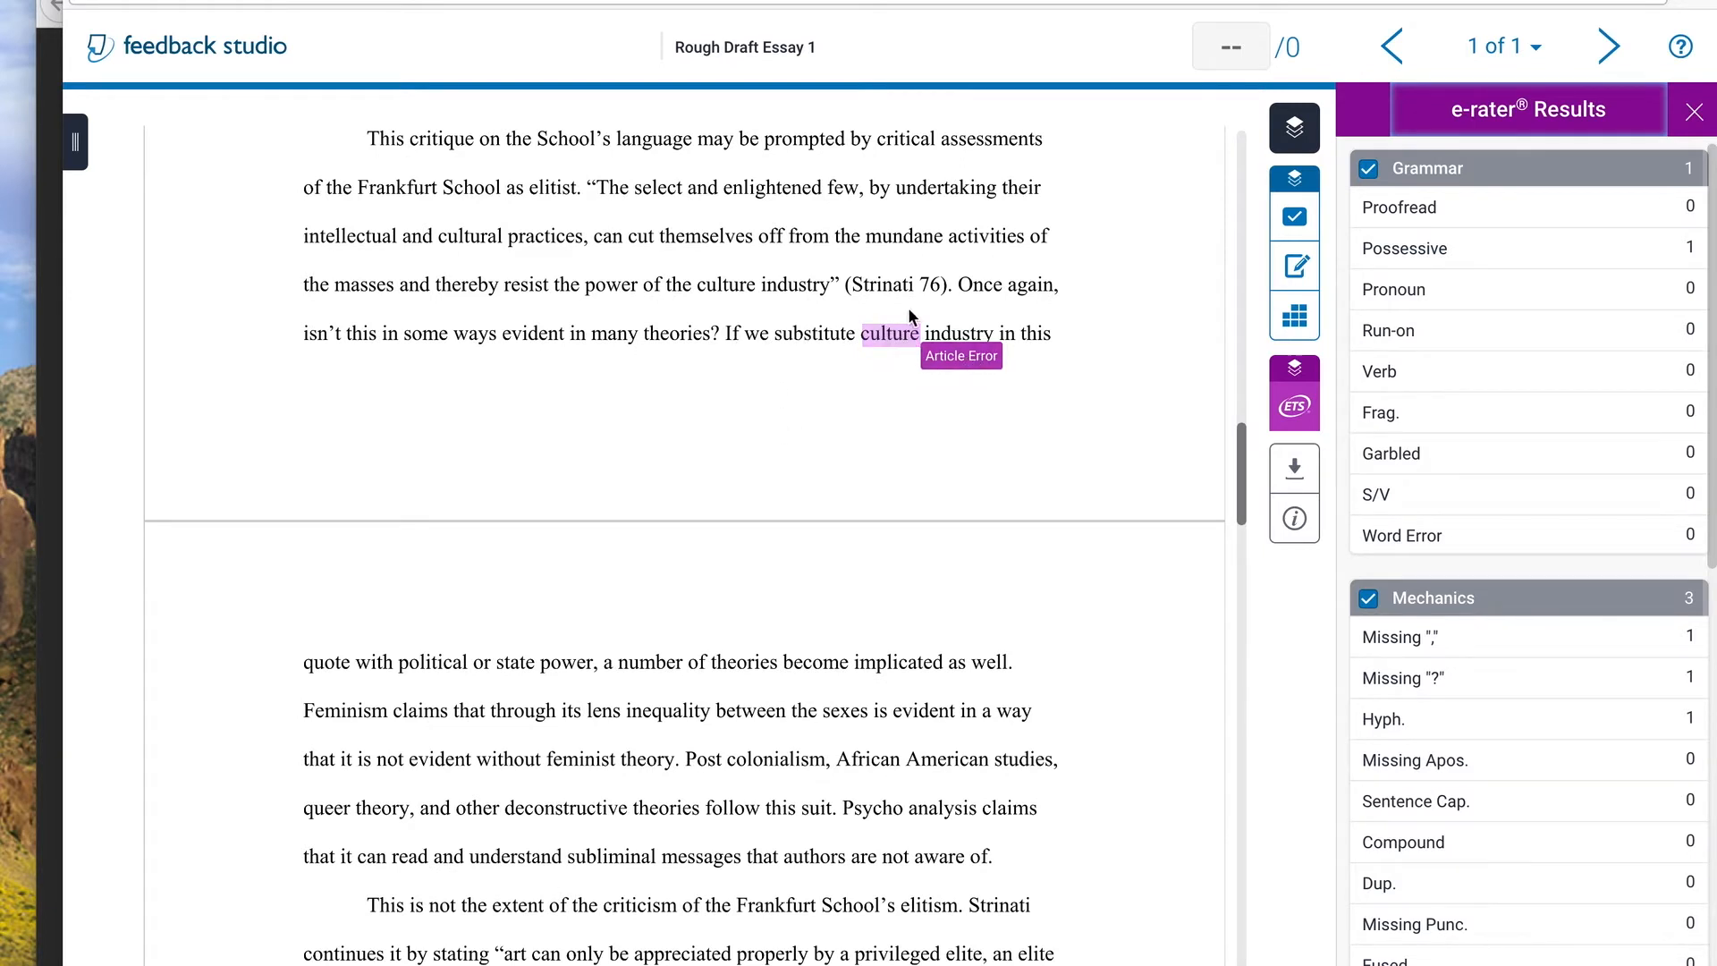
pyautogui.scroll(-20, 769, 420)
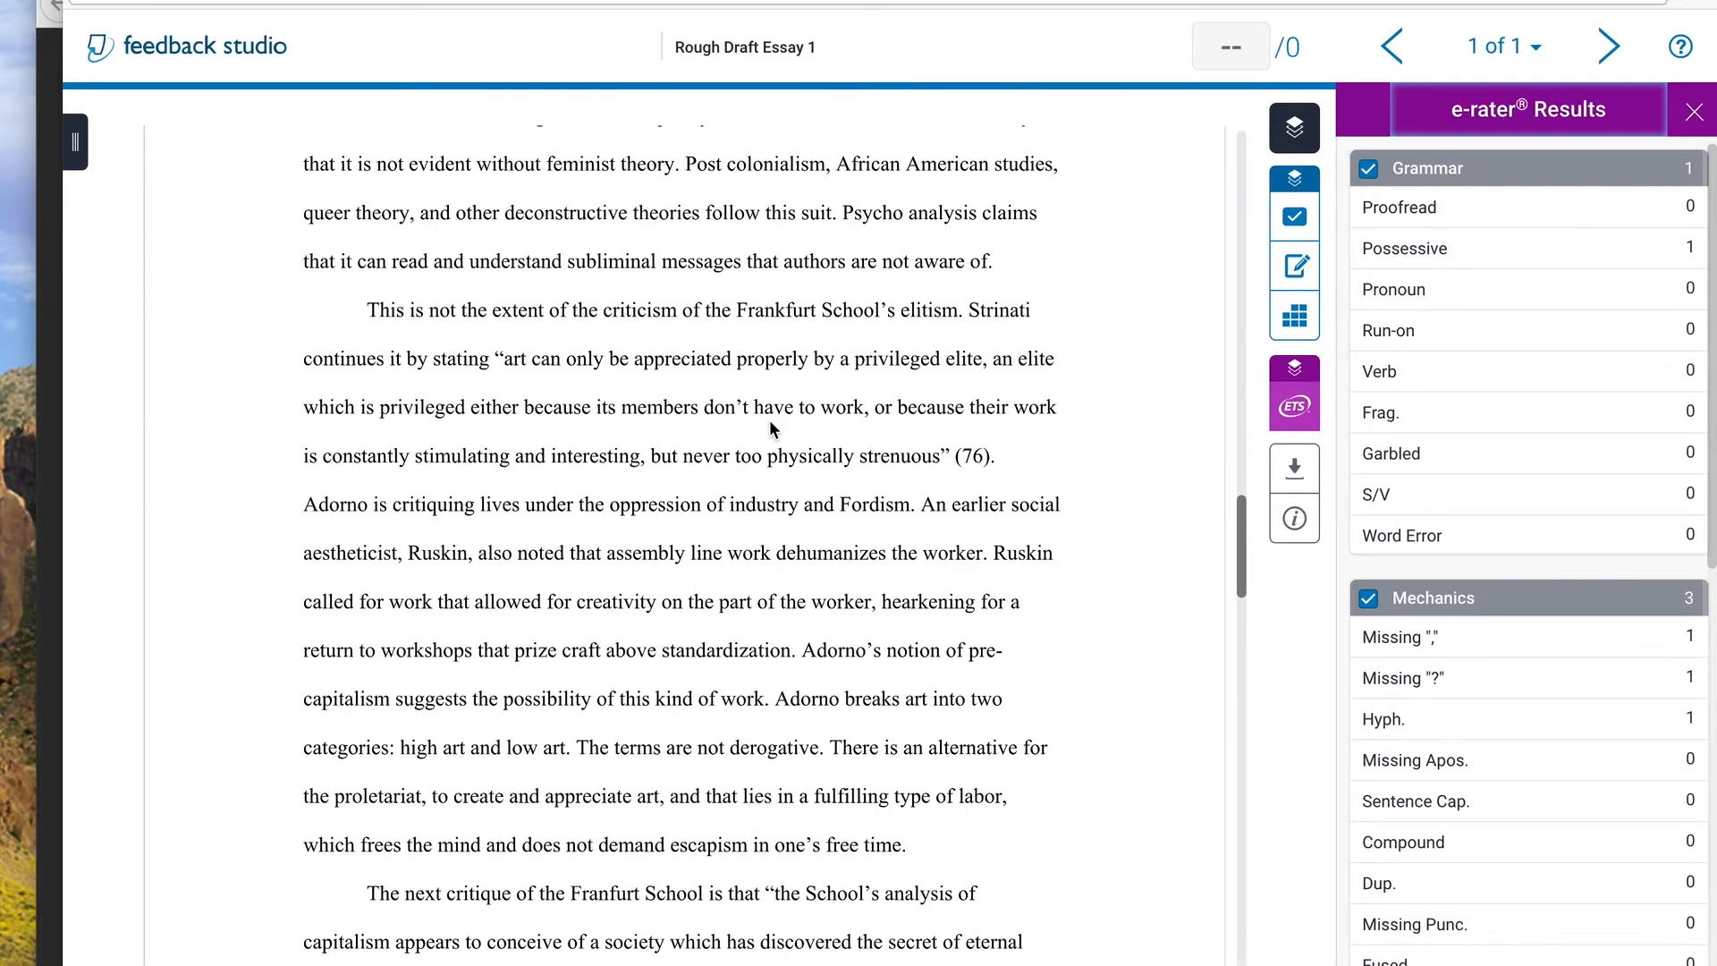
pyautogui.scroll(-3, 769, 421)
pyautogui.scroll(15, 767, 422)
pyautogui.scroll(6, 765, 427)
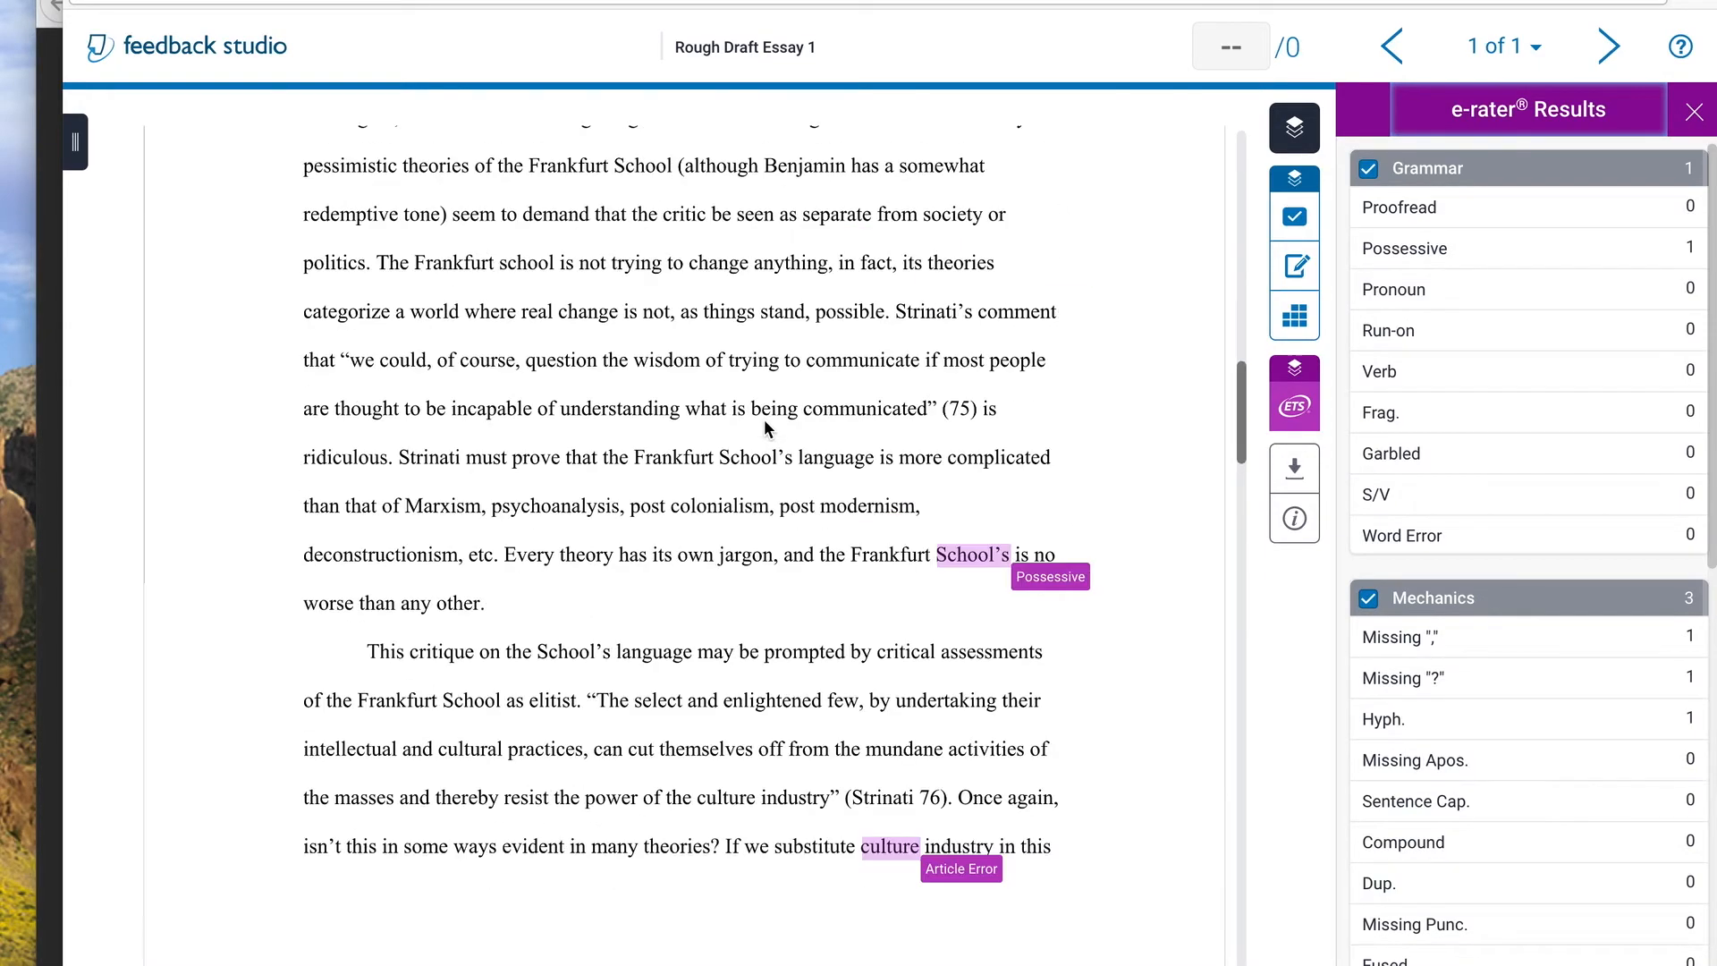
# Dismiss the Article Error mark on "culture" and the Possessive mark on "School's"
pyautogui.scroll(-5, 759, 550)
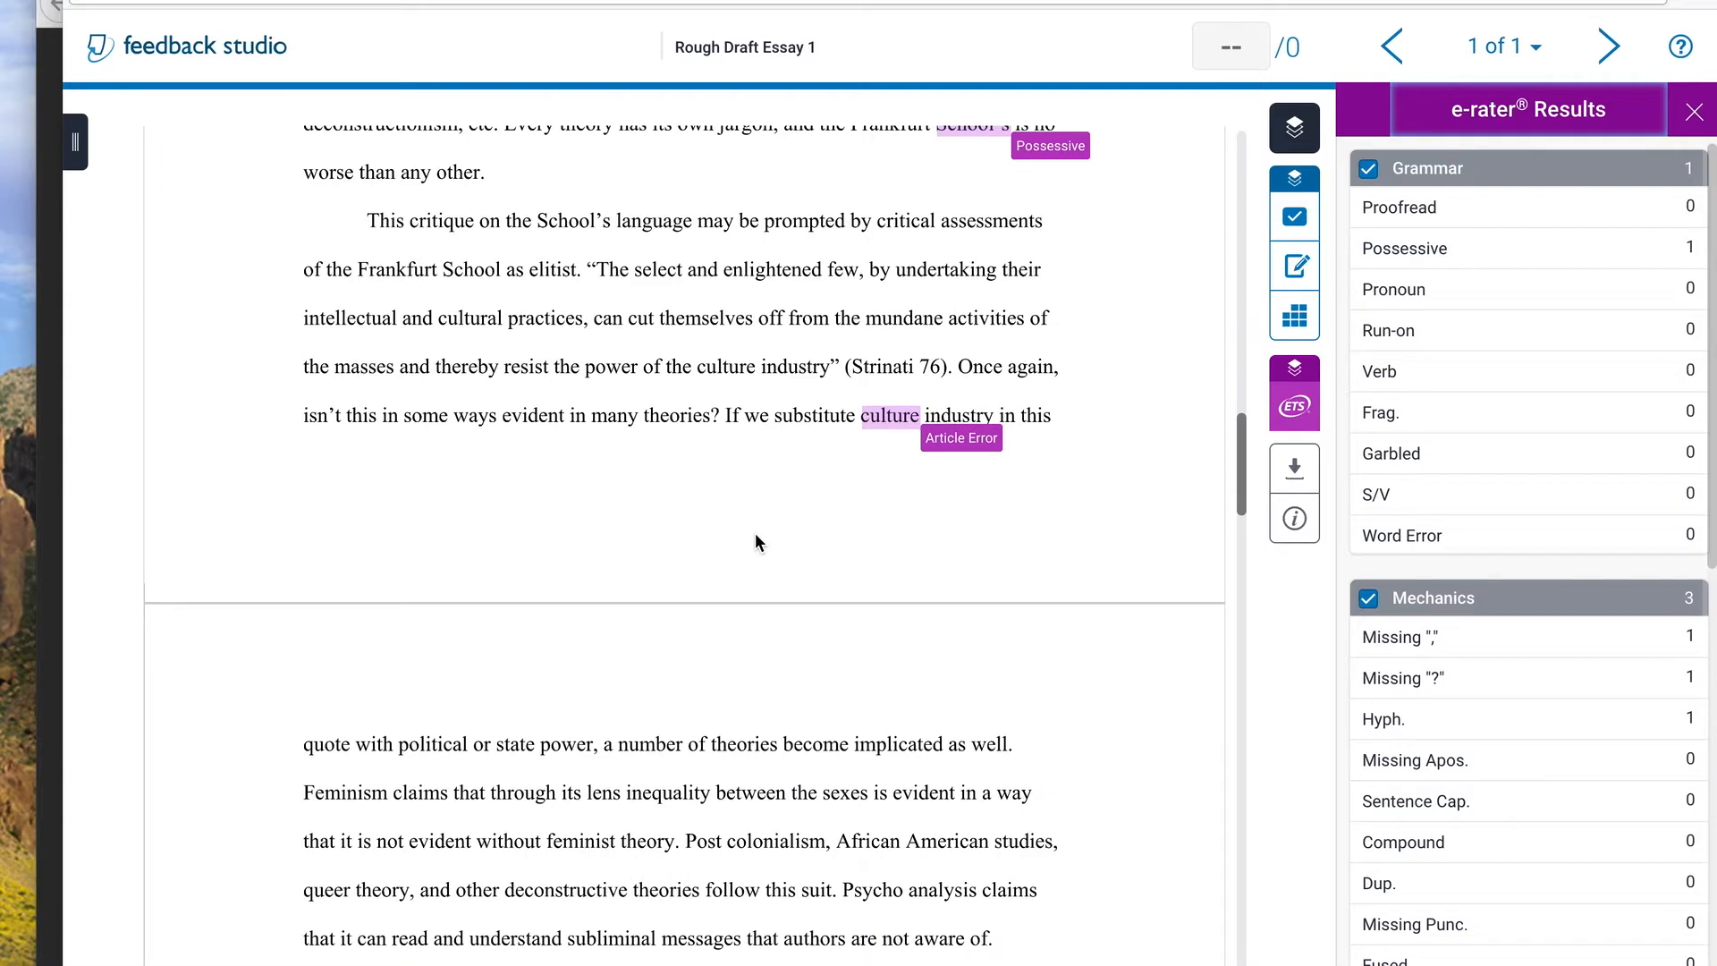
pyautogui.click(943, 451)
pyautogui.click(826, 387)
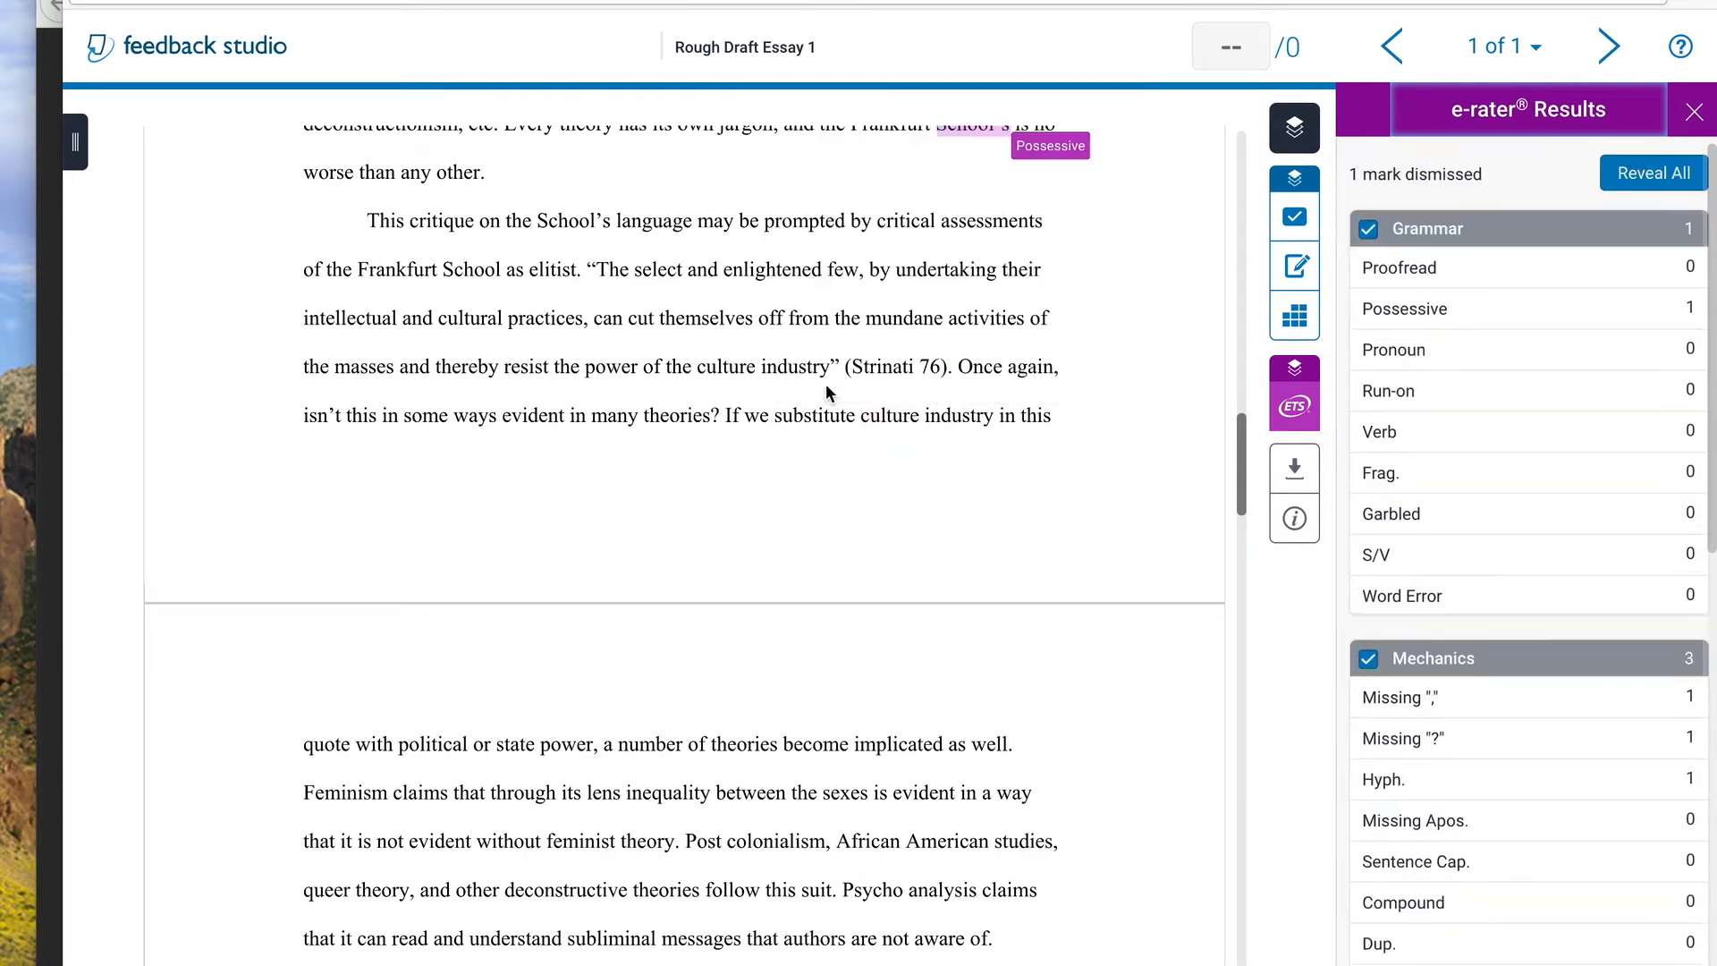
pyautogui.scroll(6, 935, 577)
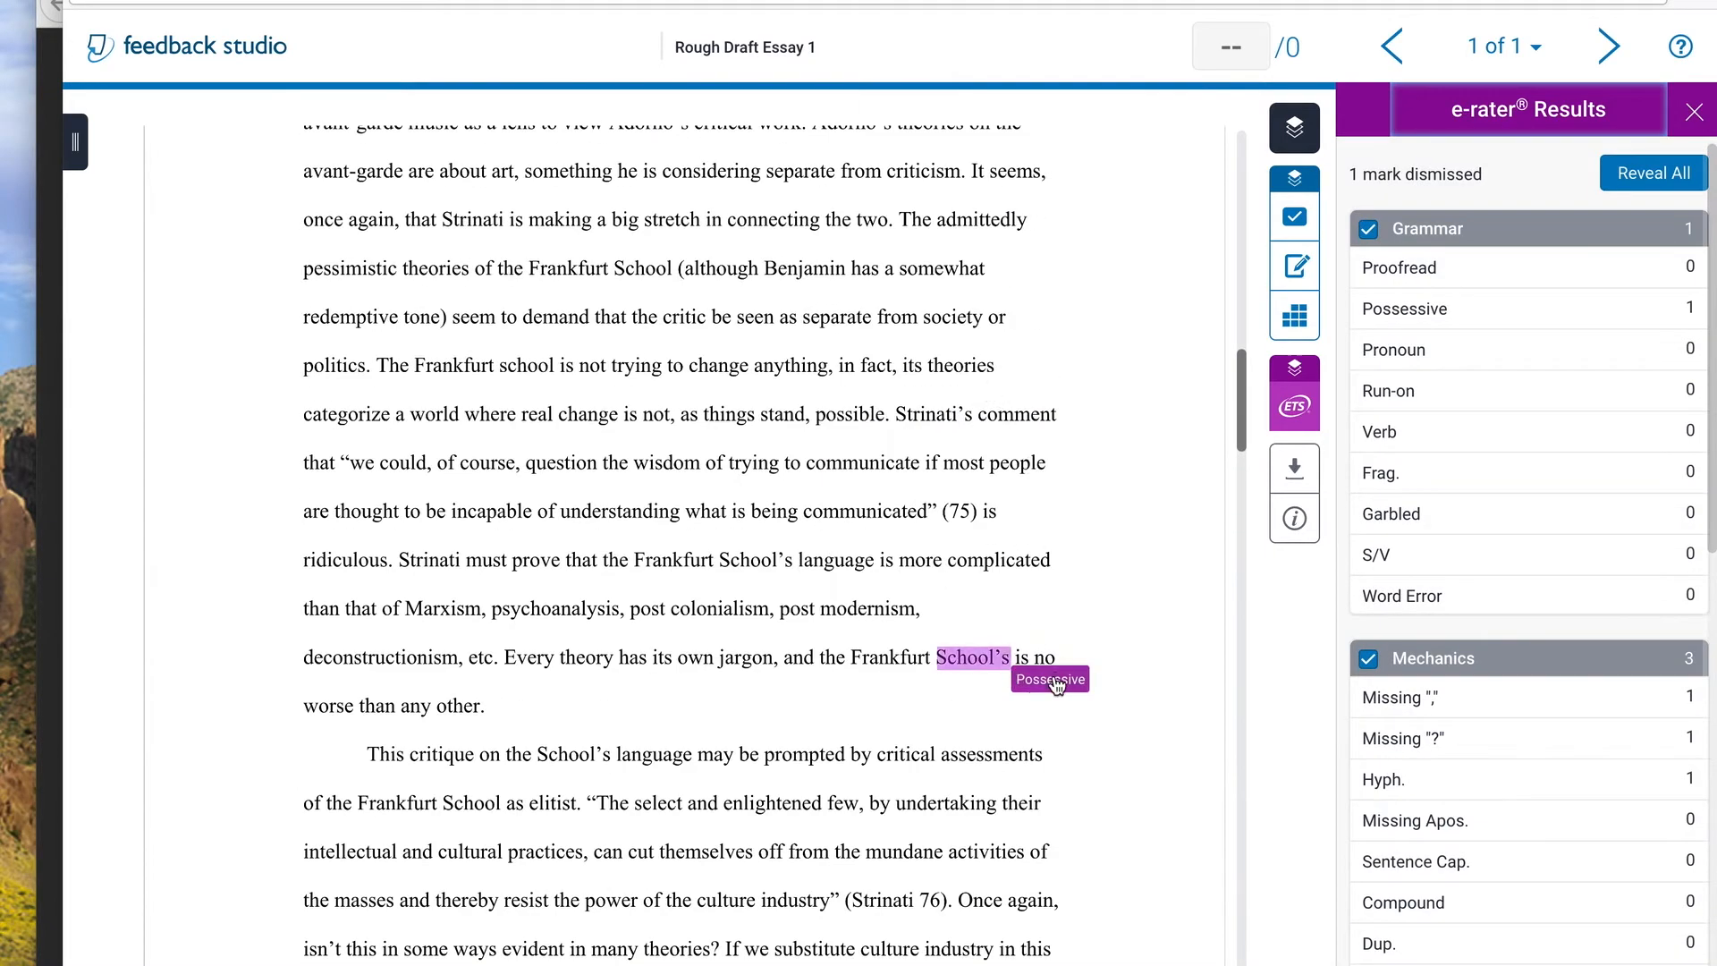
pyautogui.click(1009, 667)
pyautogui.click(914, 626)
# Show the feedback summary again and return to the beginning of the essay
pyautogui.scroll(16, 808, 413)
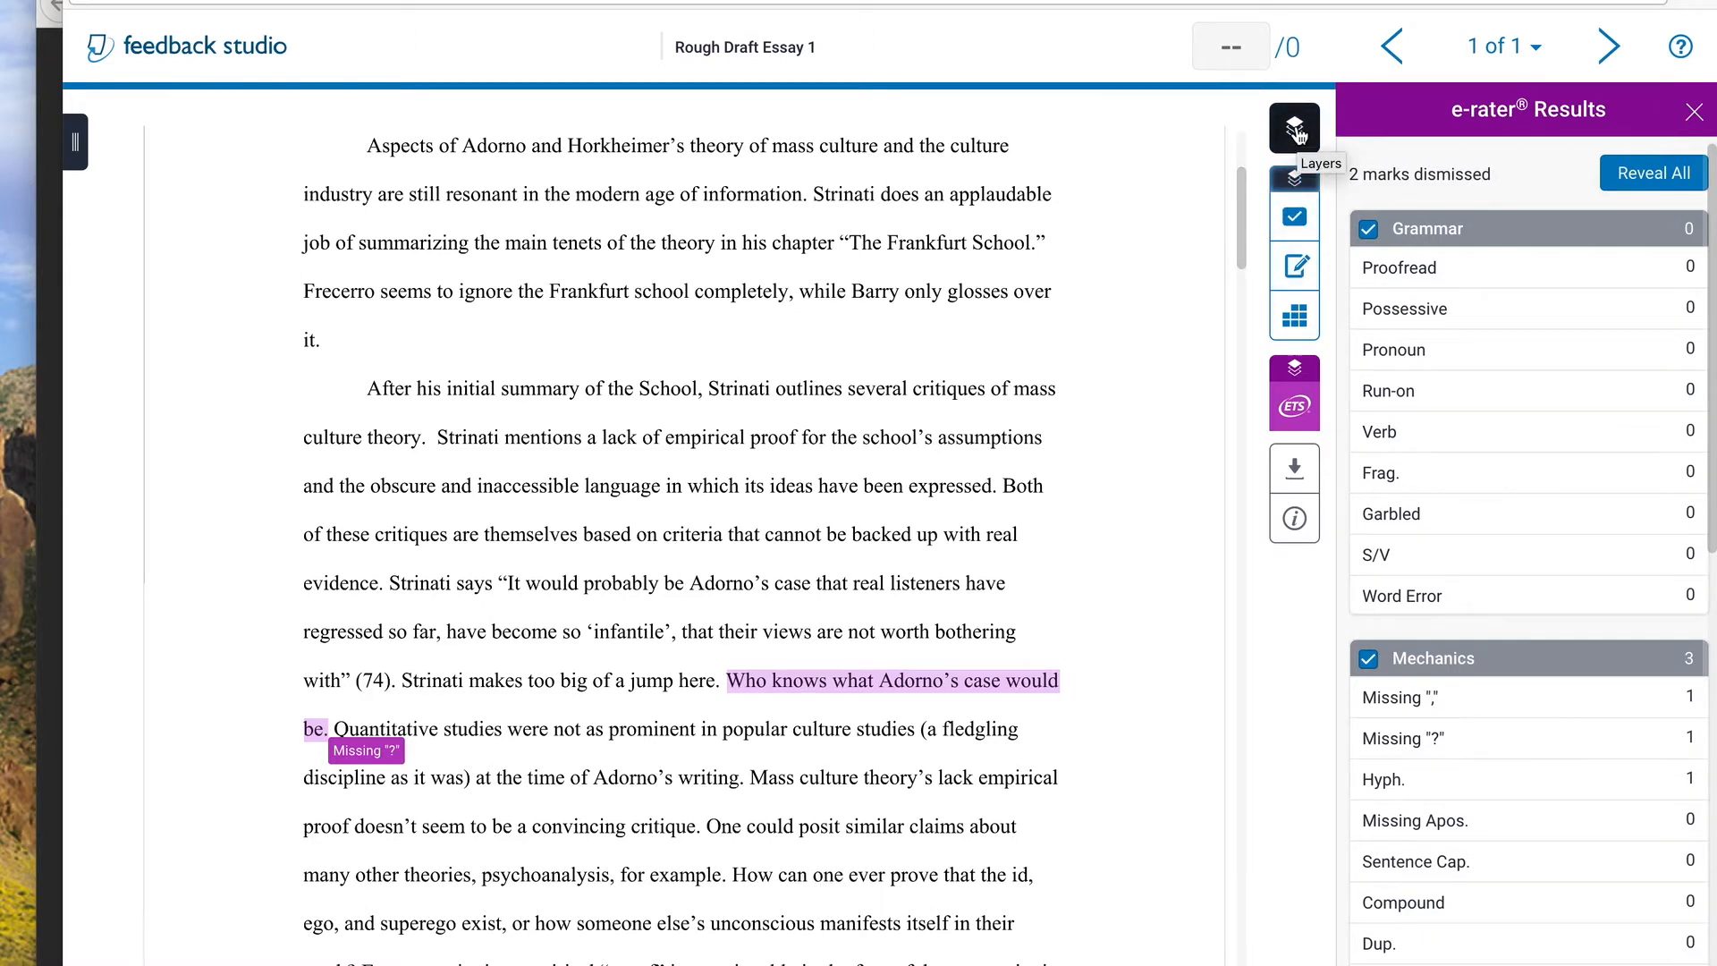
pyautogui.click(1296, 265)
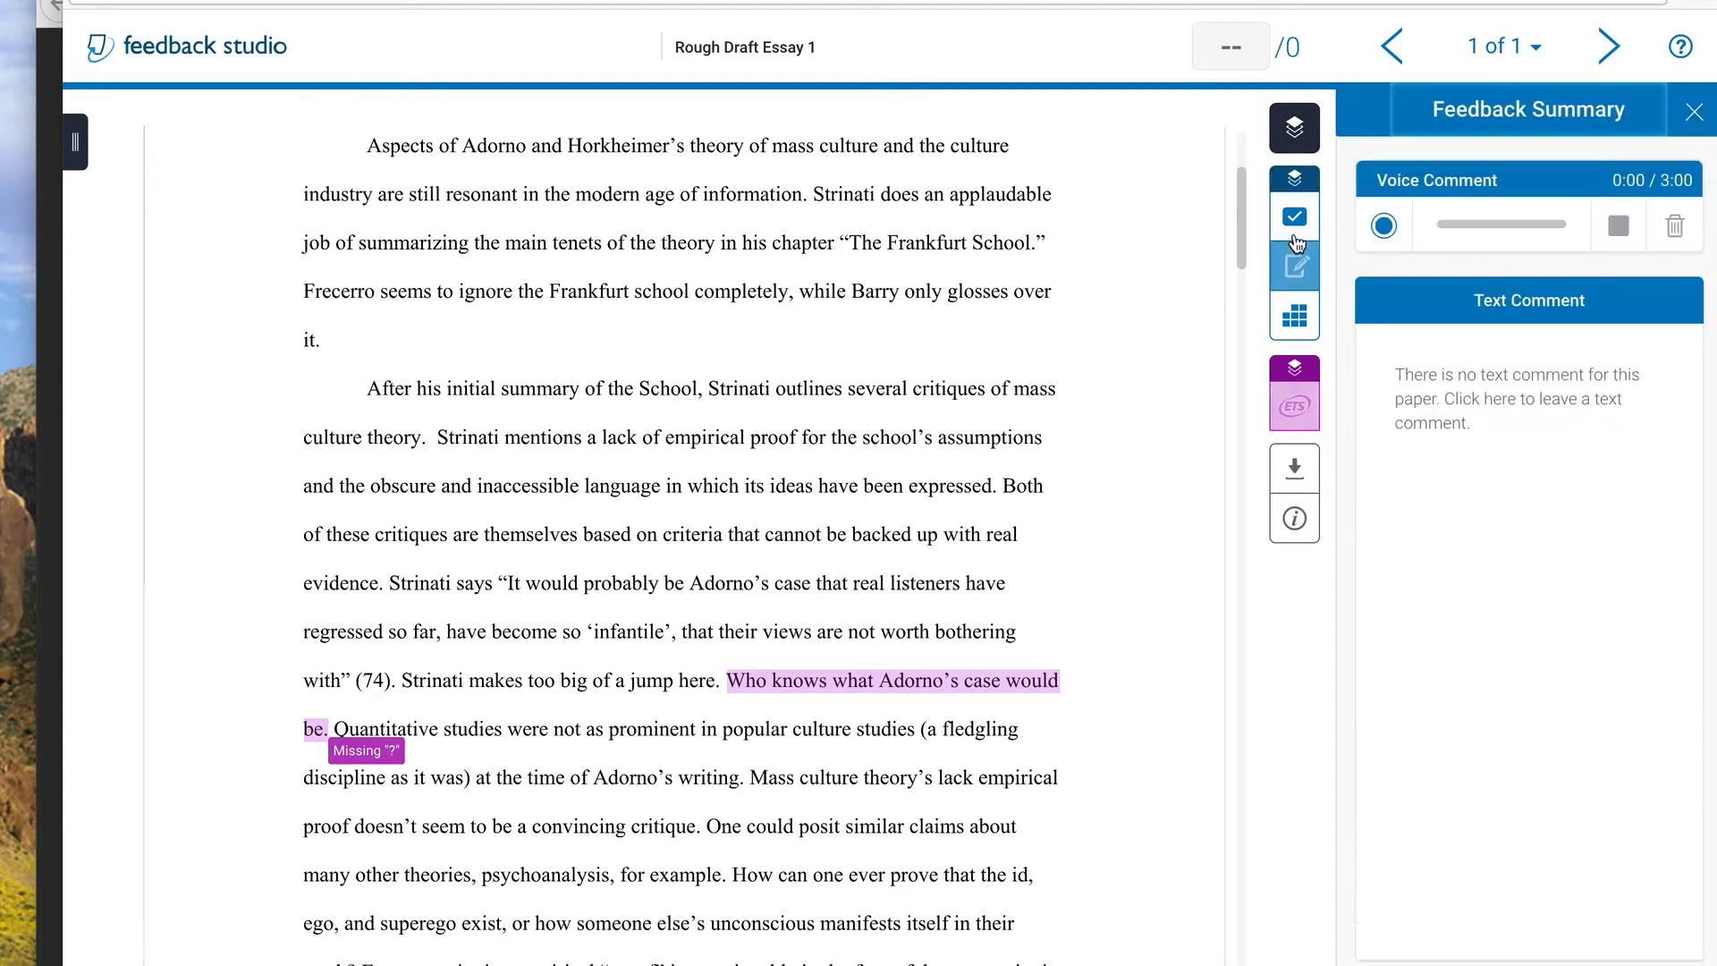
pyautogui.scroll(3, 1048, 284)
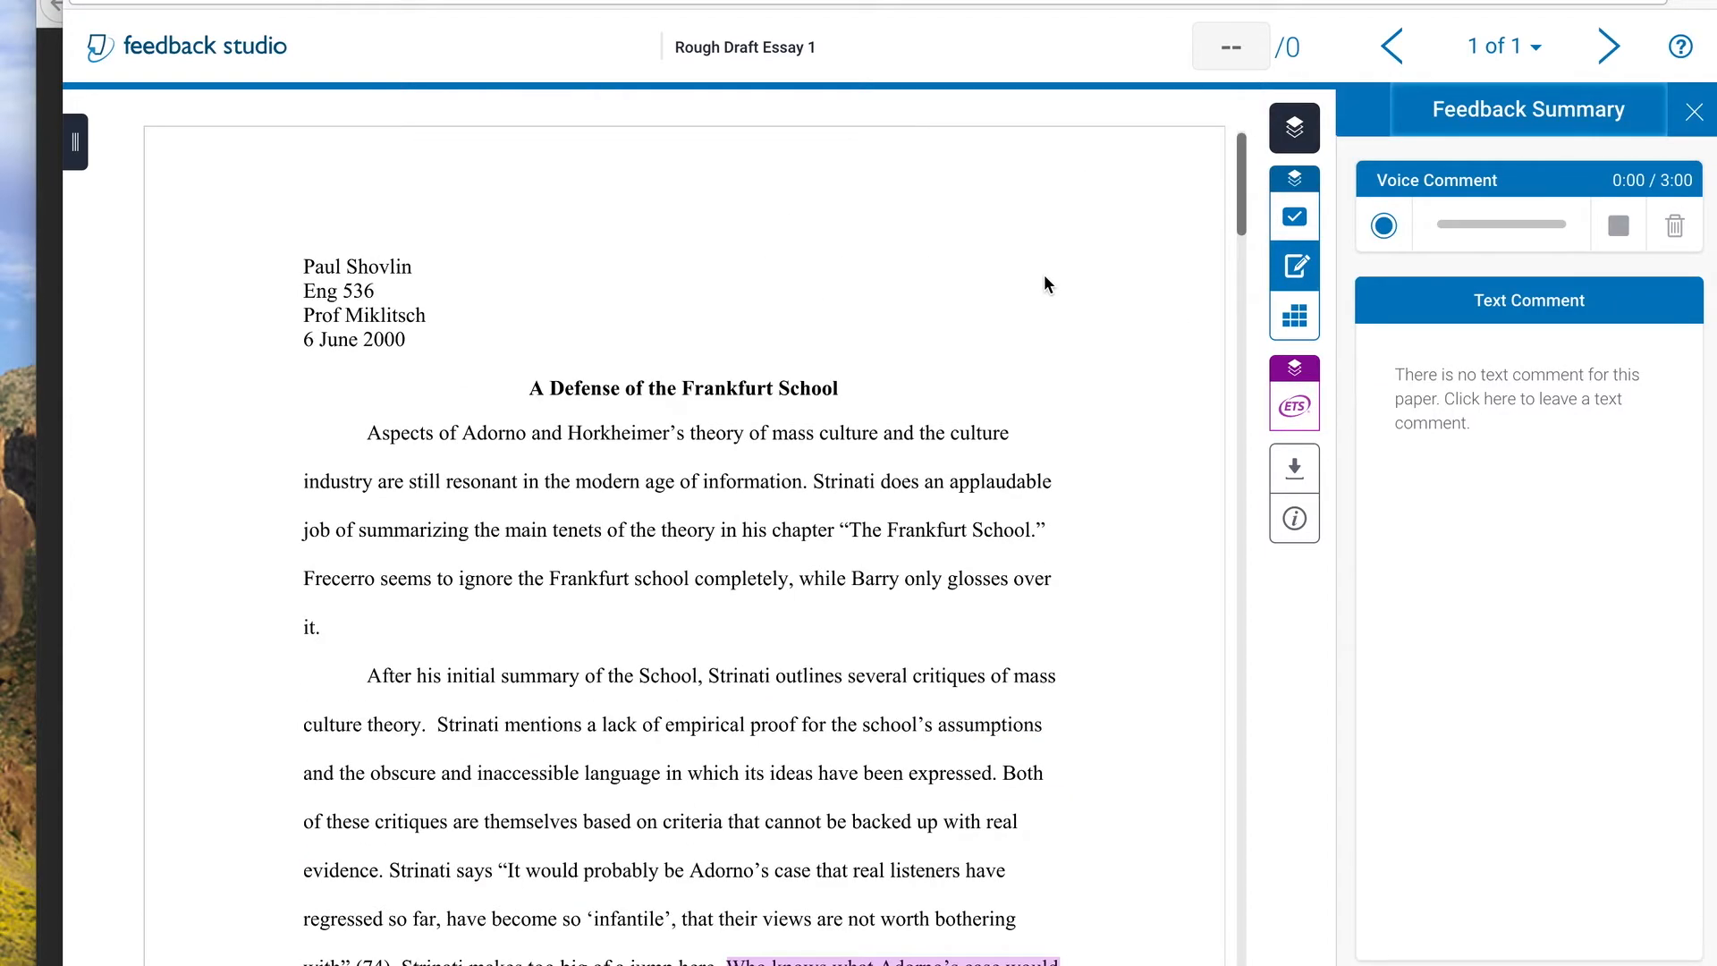
pyautogui.moveTo(1034, 288); pyautogui.dragTo(994, 272)
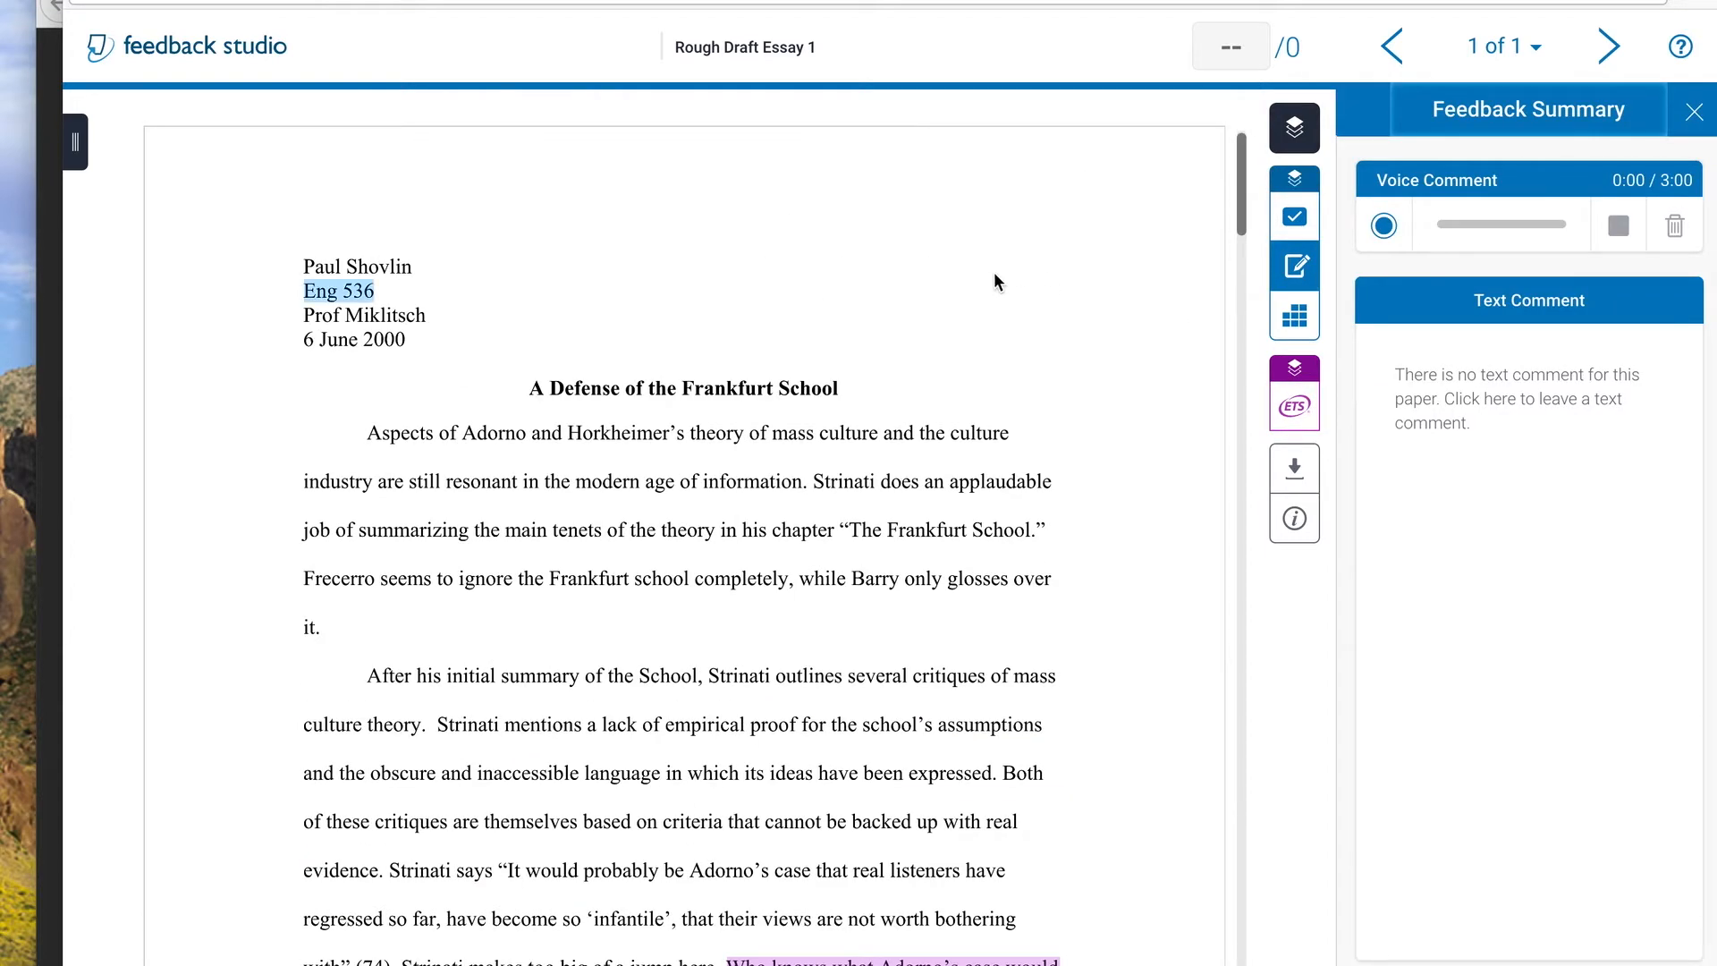
pyautogui.click(921, 261)
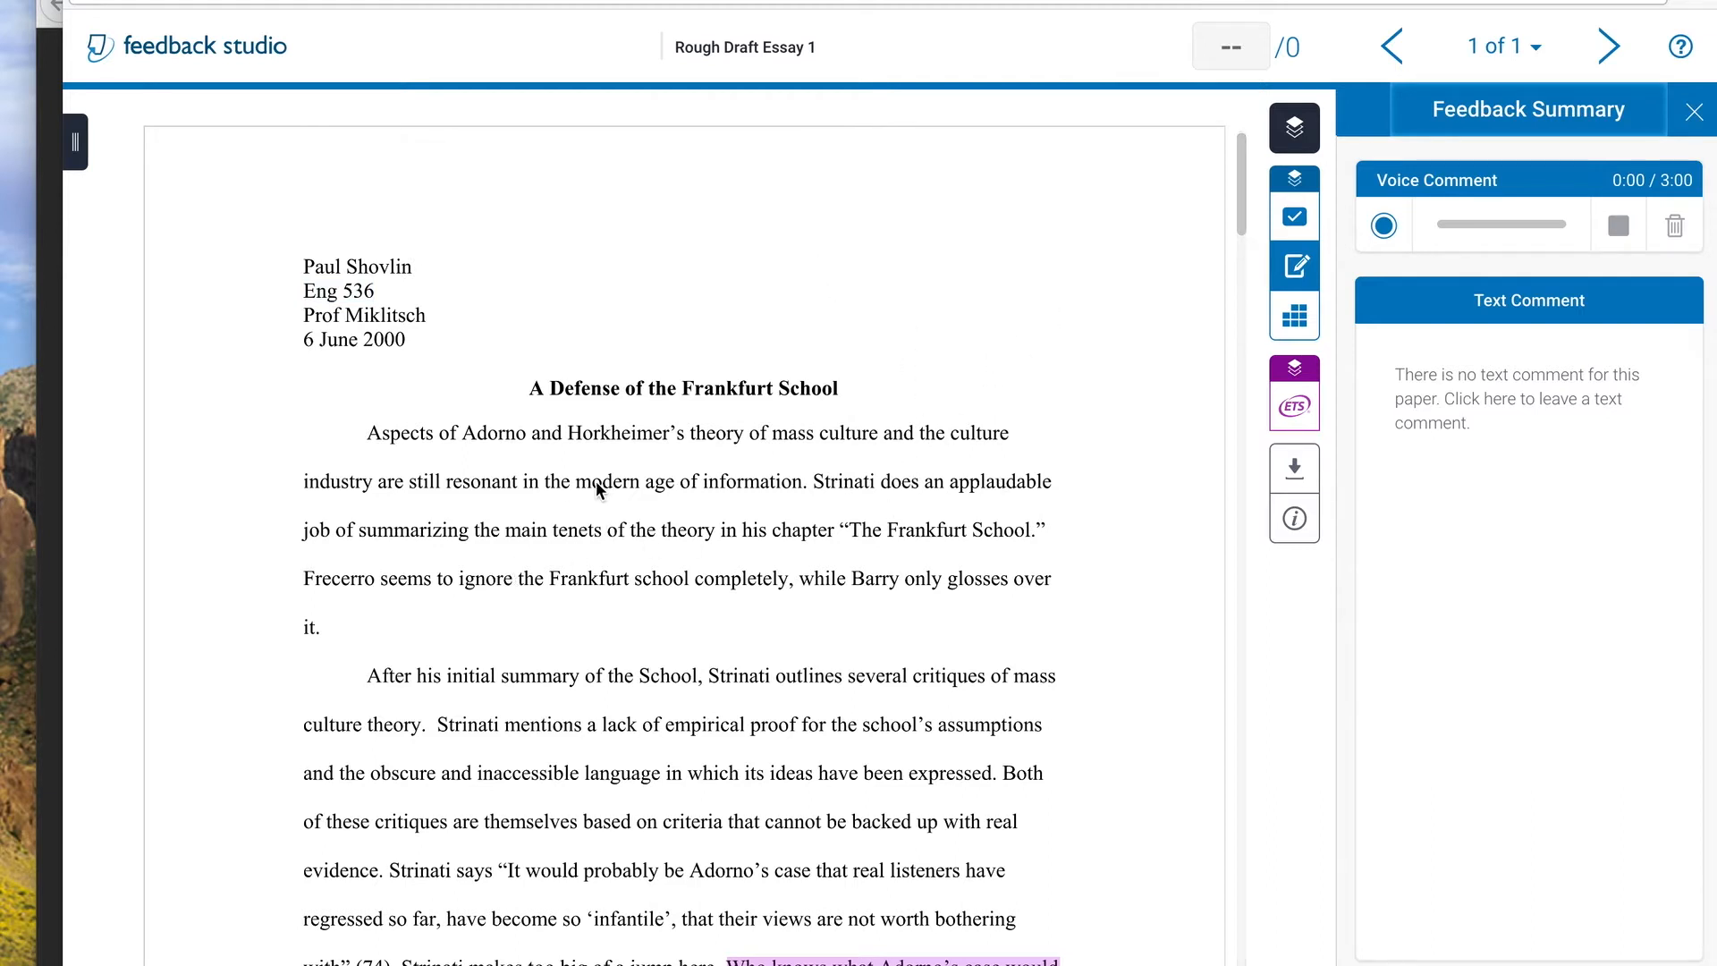
# Comment on the essay title: "A lot of people think the Frankfurt School invented hot dogs...but it was actually hamburgers. Hot dogs were invented in Hamburg."
pyautogui.moveTo(838, 385); pyautogui.dragTo(534, 386)
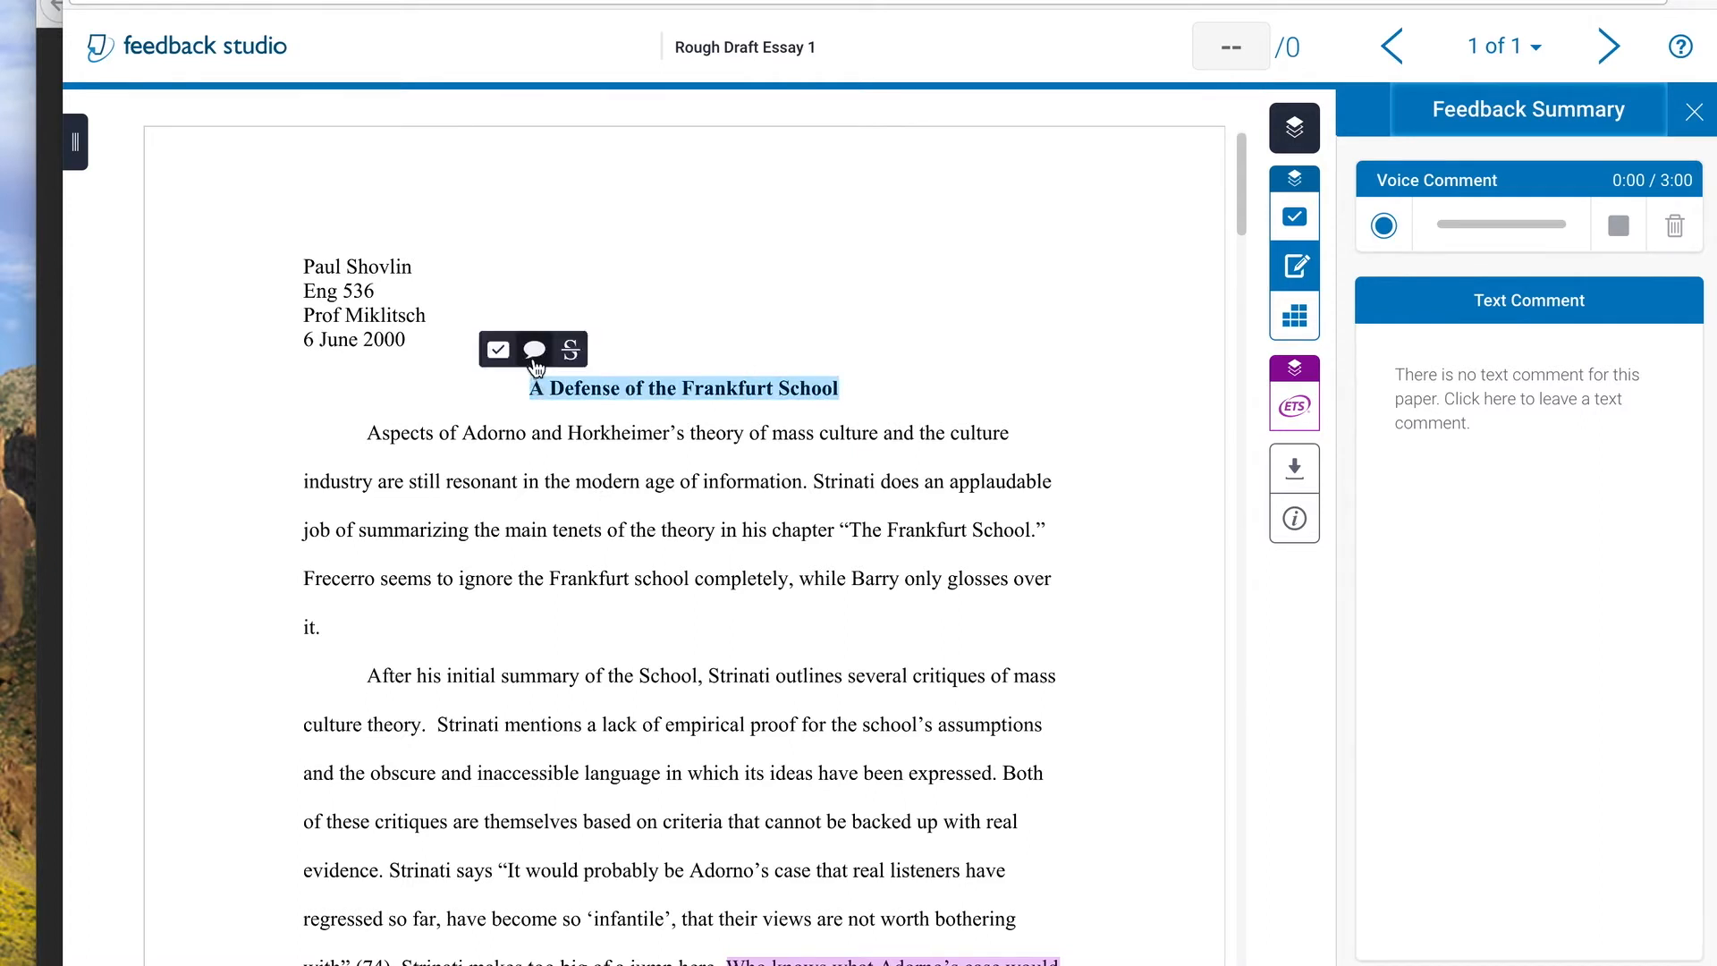
pyautogui.click(537, 349)
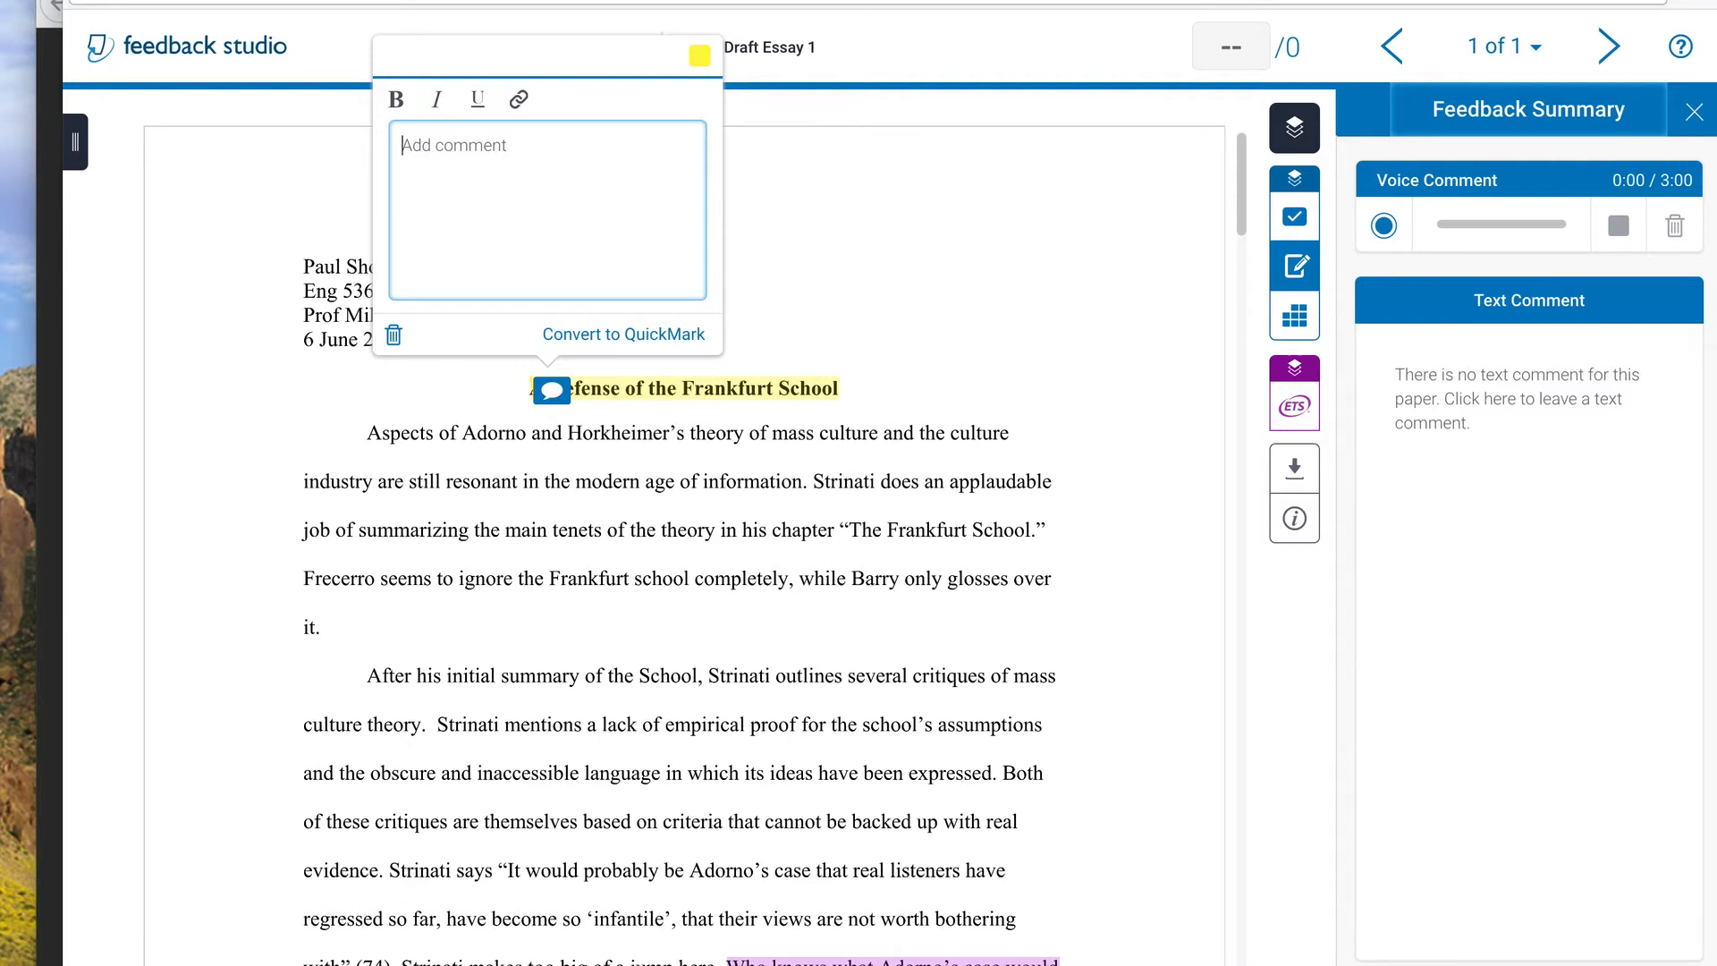
pyautogui.write('A lot of people think the Frankfur')
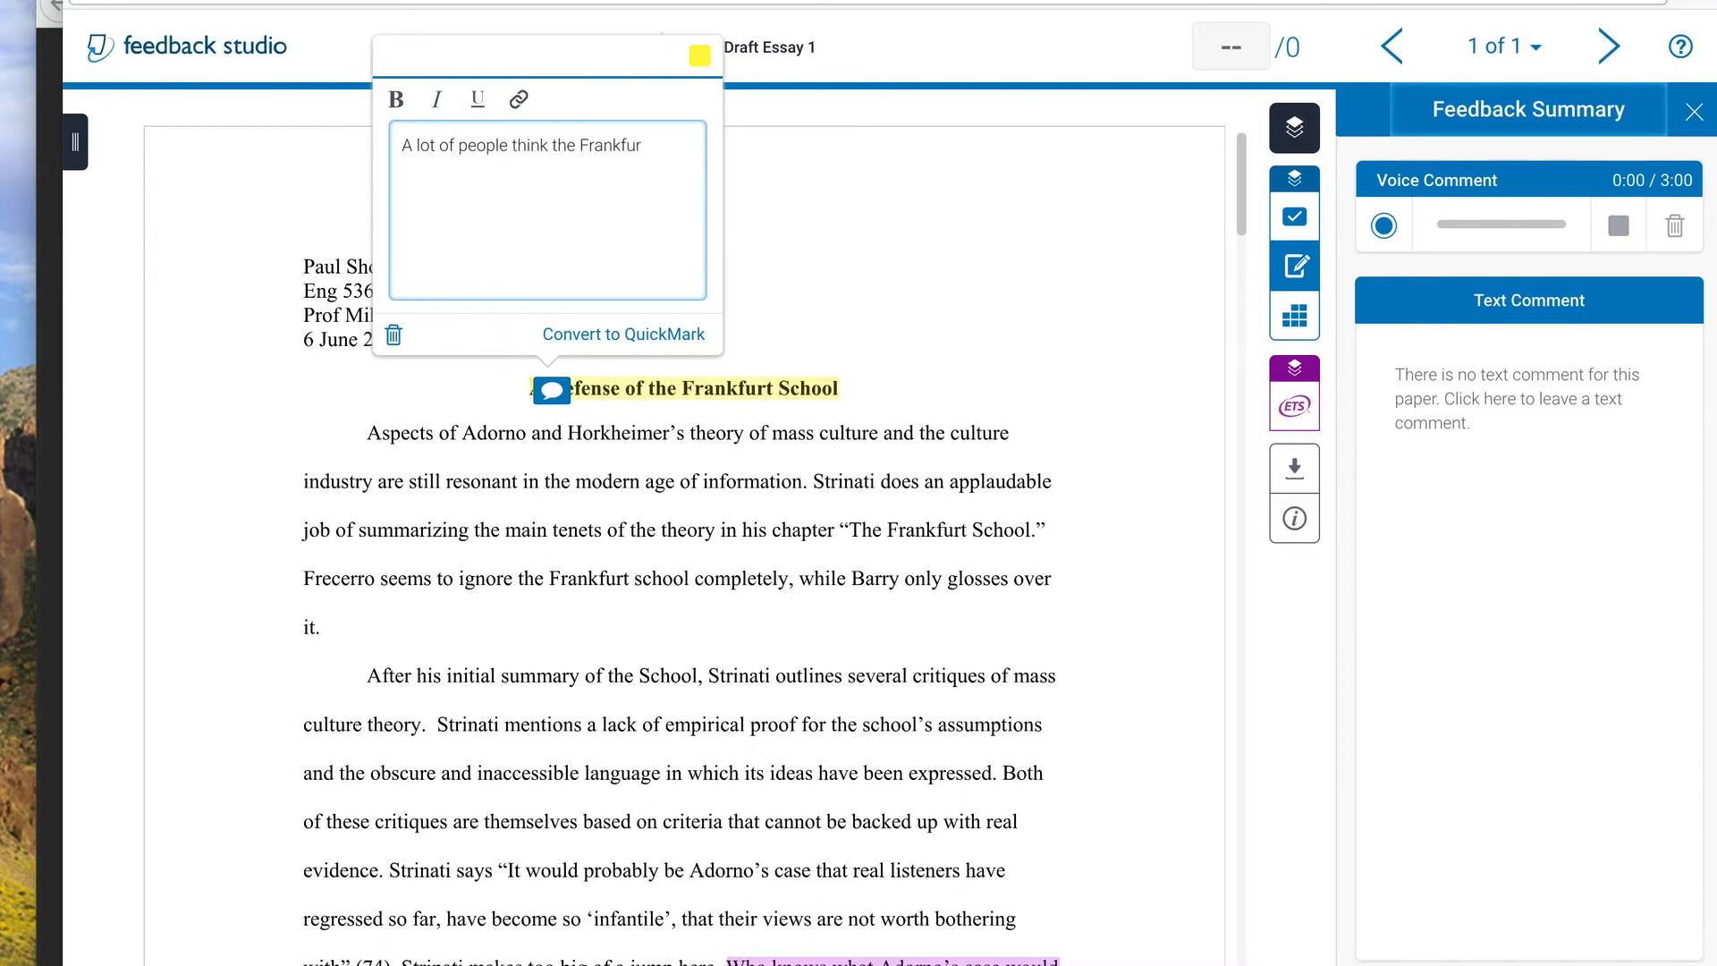
pyautogui.write('t School invented hot dogs...but it was actually hamburgers. Hot dog')
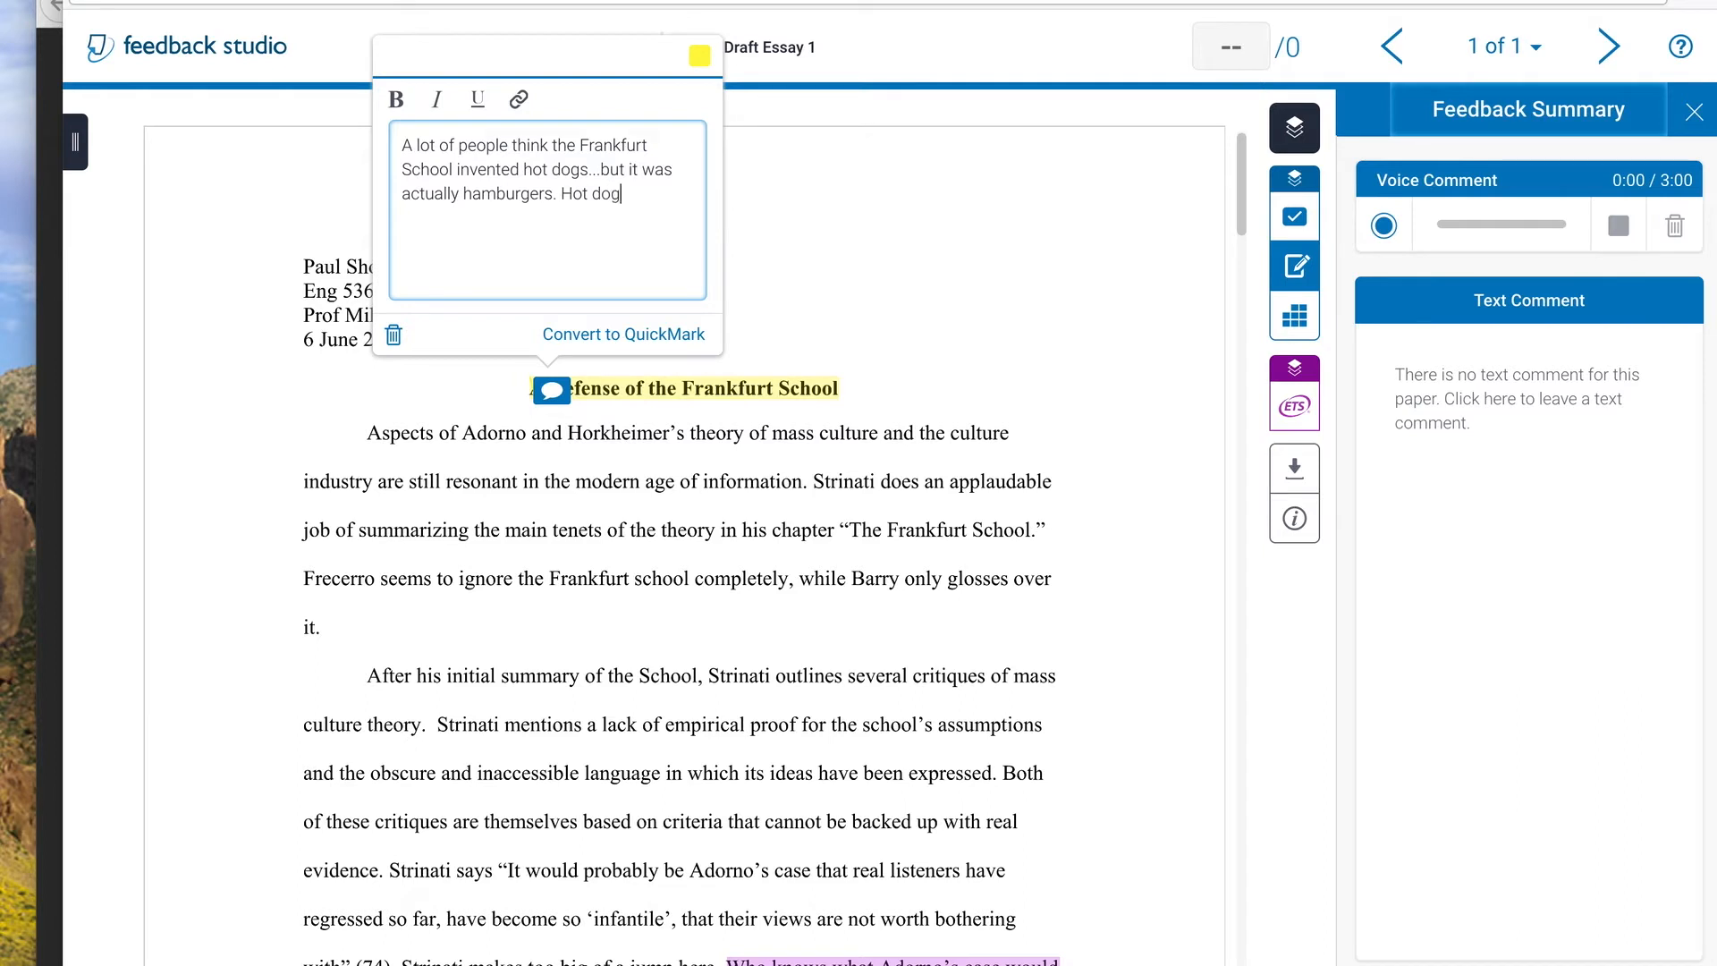
pyautogui.write('s were invented in Hamburg.')
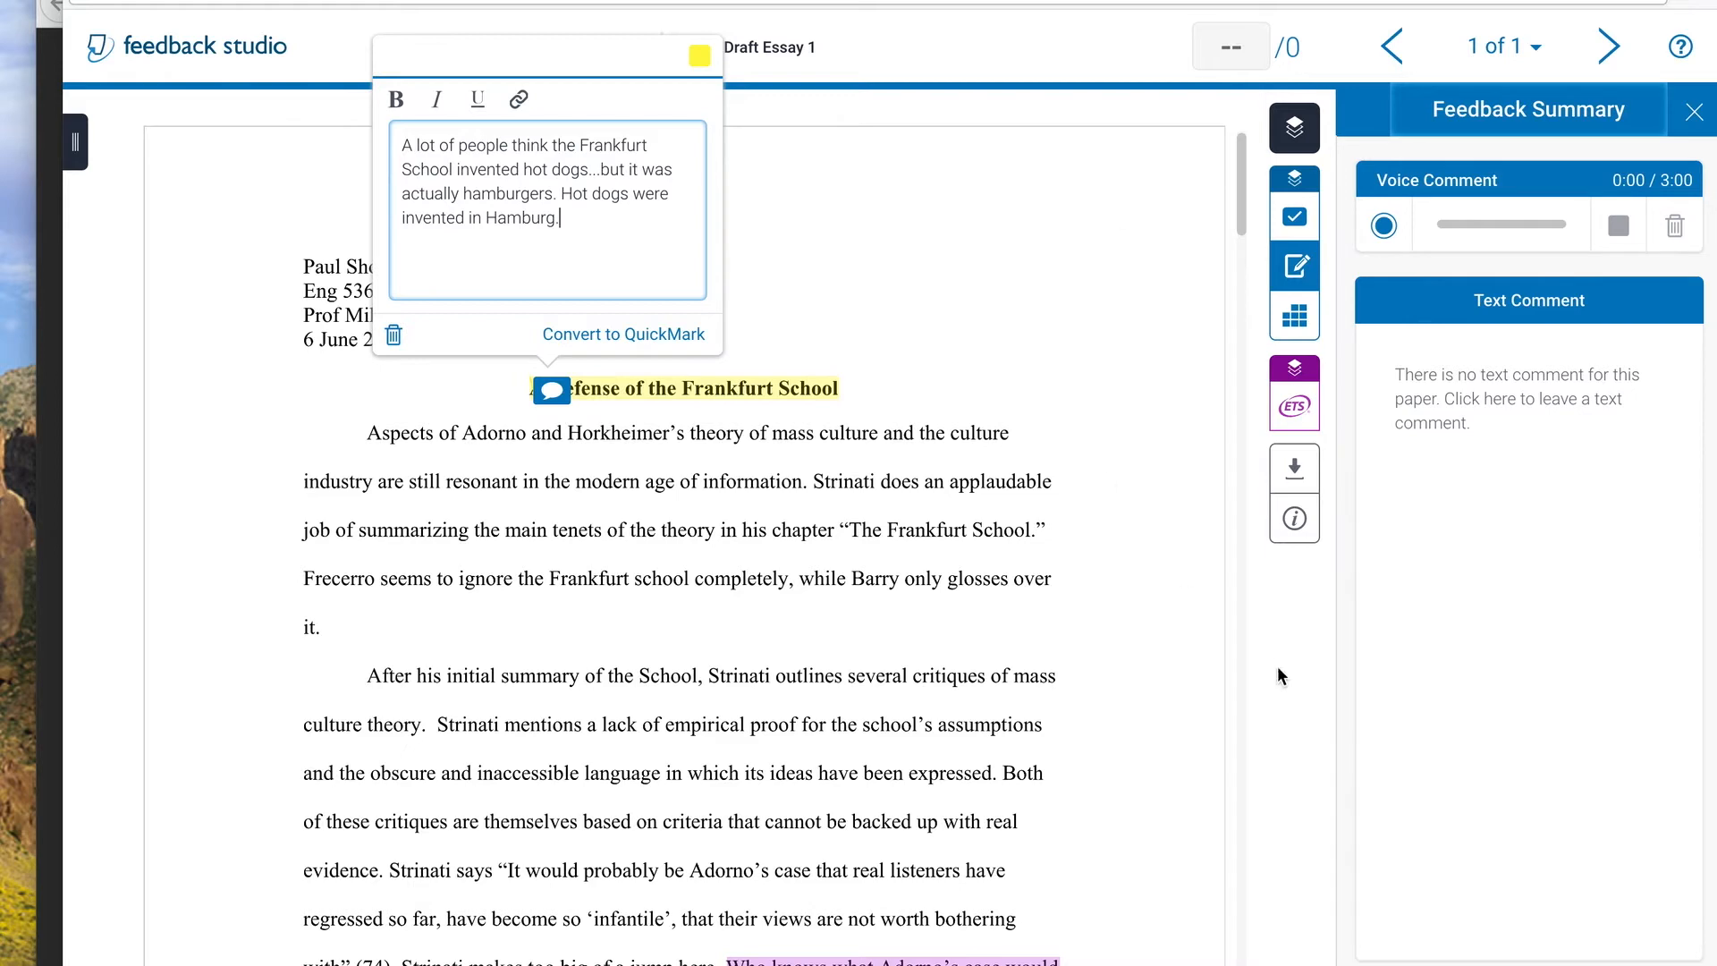
pyautogui.click(766, 355)
# Comment on the whole introductory paragraph: "This intro is short. It doesn't make sense to a reader outside of this class."
pyautogui.scroll(-3, 637, 286)
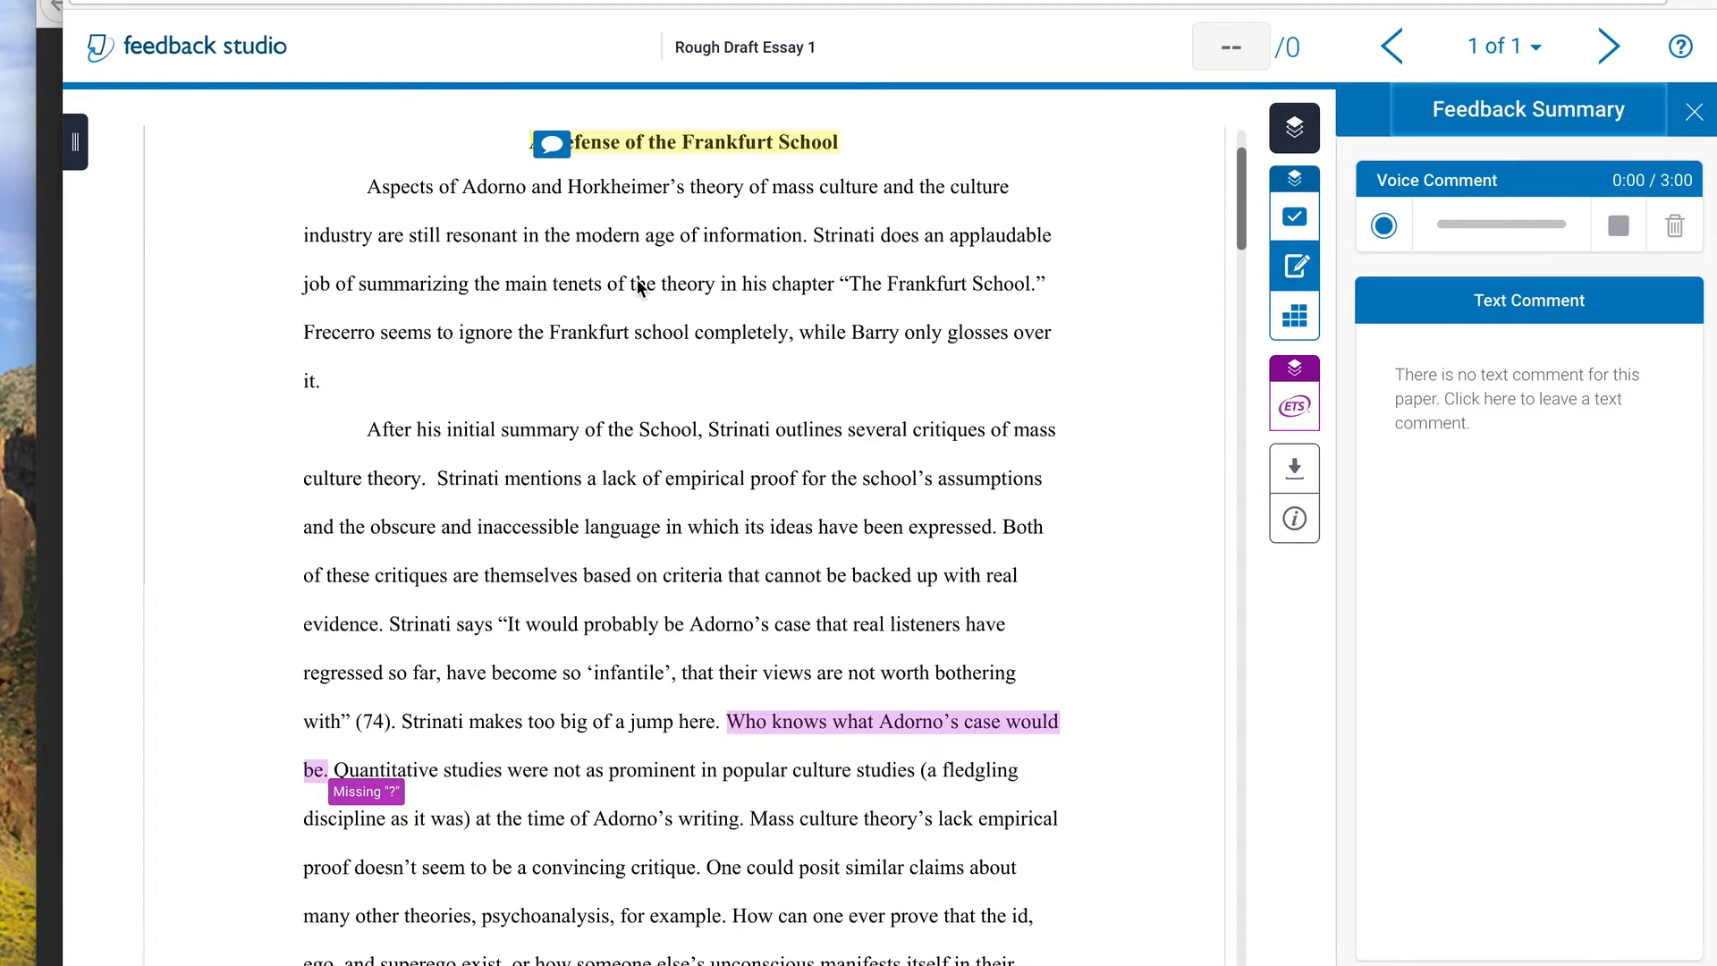
pyautogui.moveTo(345, 380); pyautogui.dragTo(317, 175)
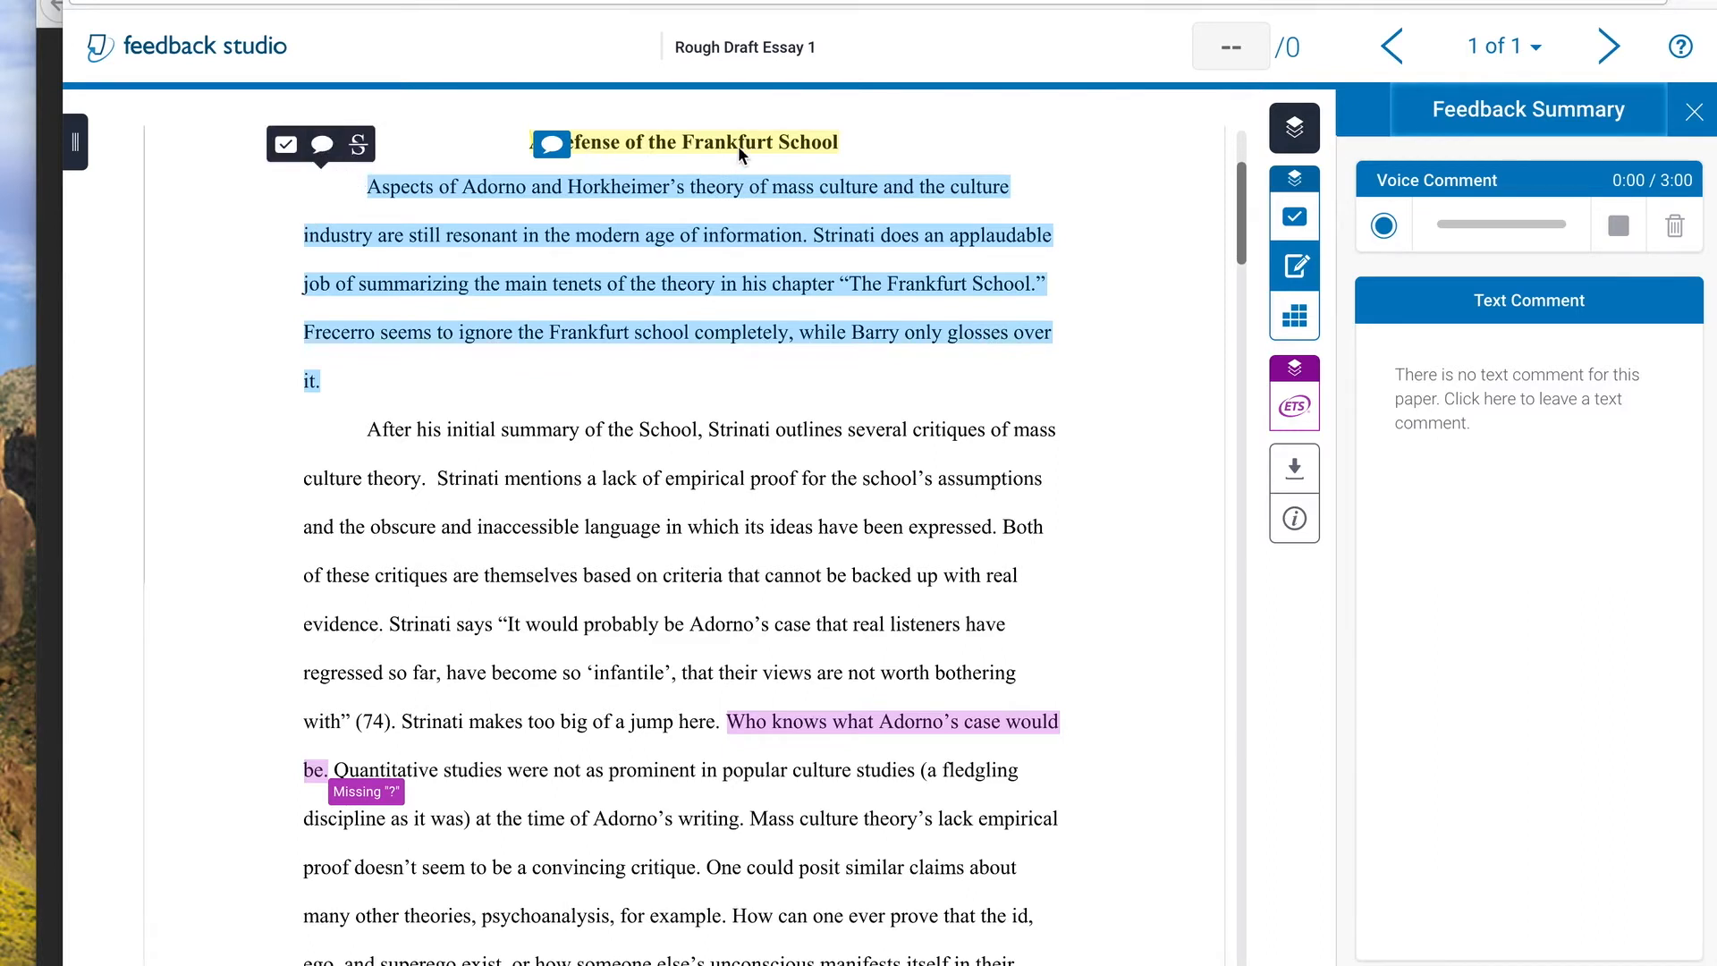
pyautogui.click(322, 144)
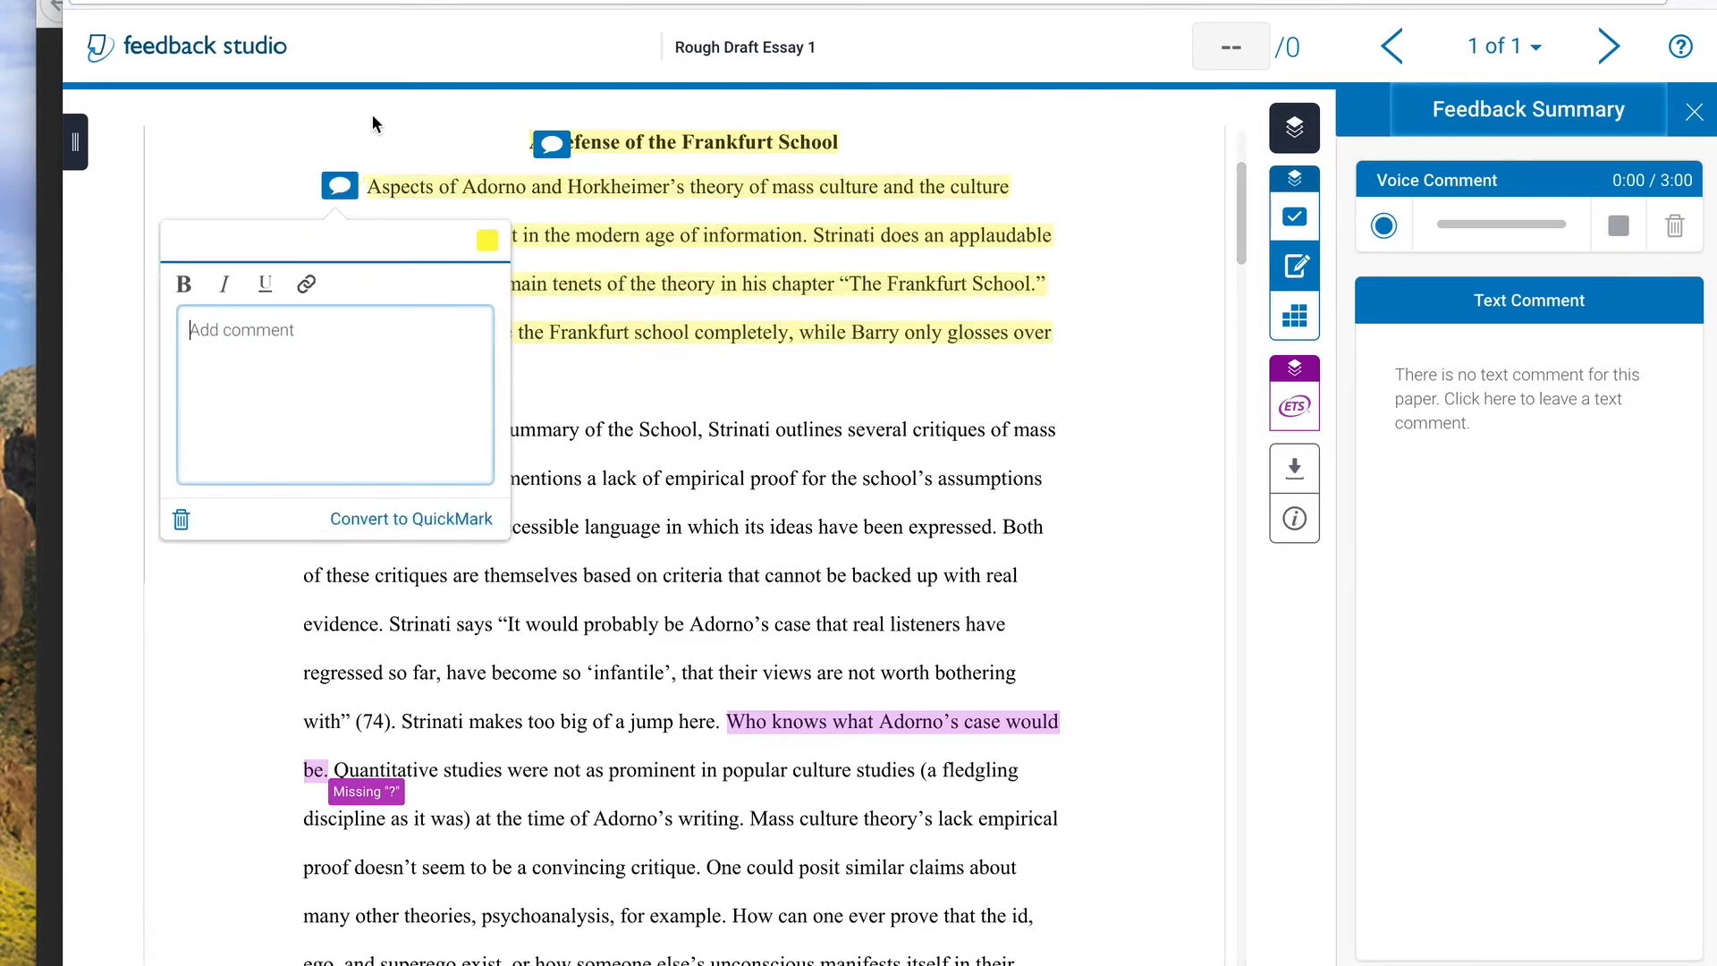
pyautogui.write("This intro is short. It doesn't ma")
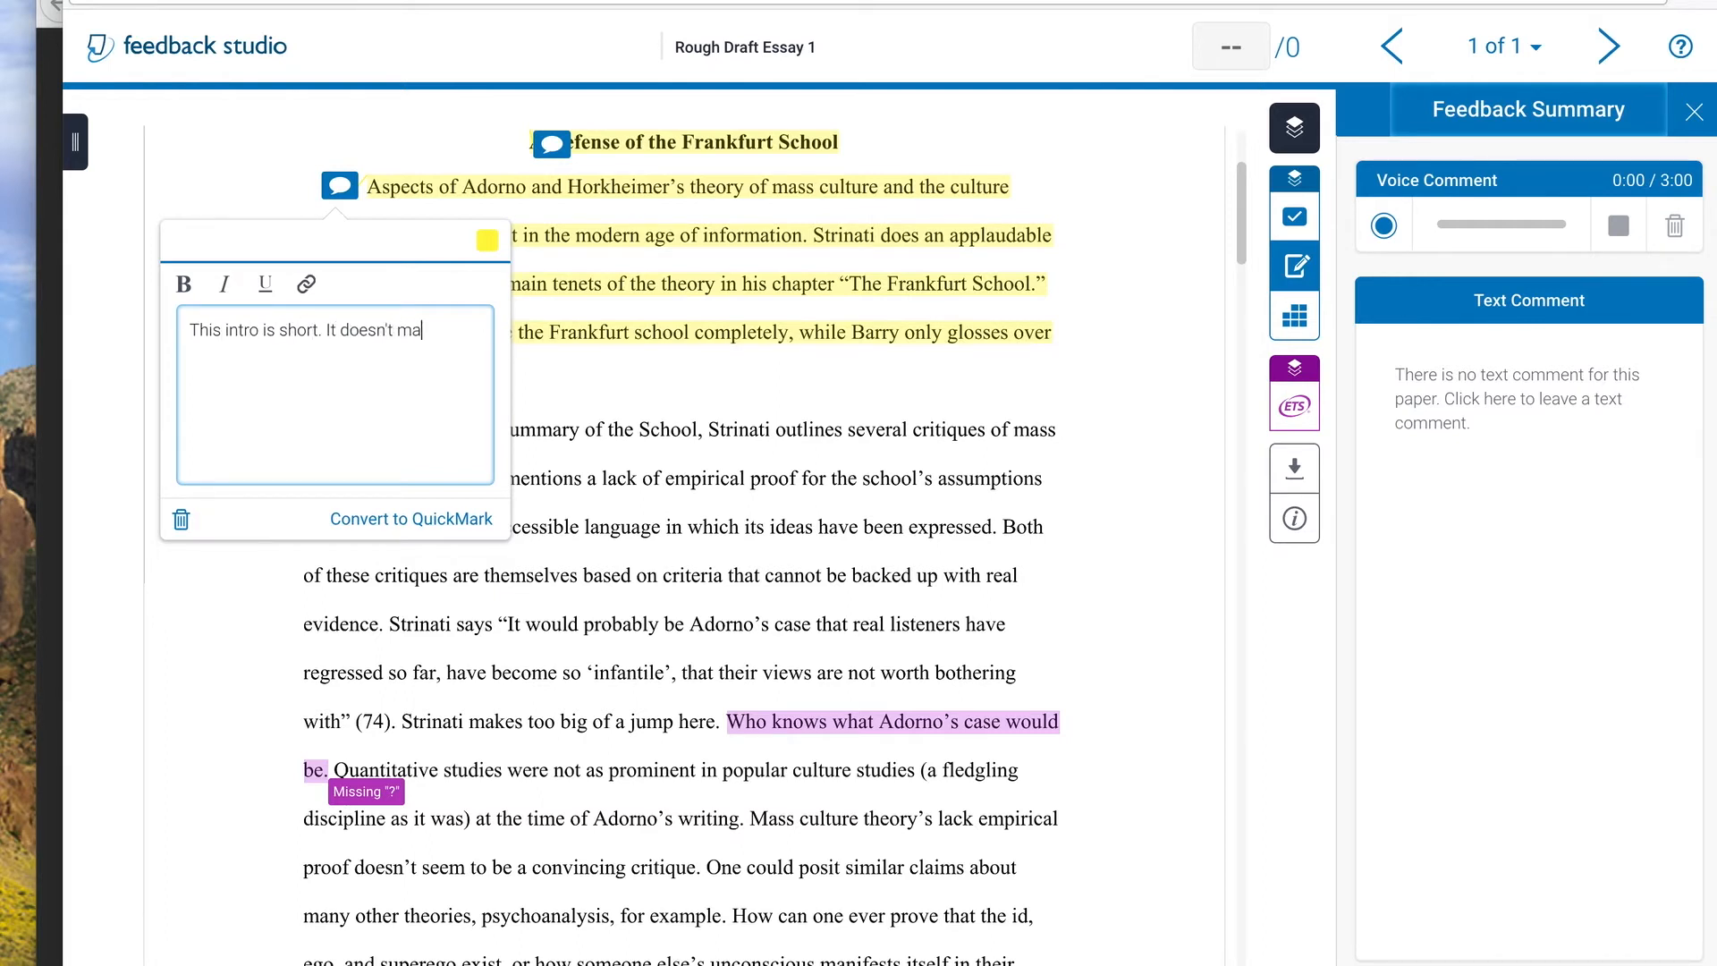
pyautogui.write('ke sense to ar')
pyautogui.press('BackSpace')
pyautogui.write('reader outsi')
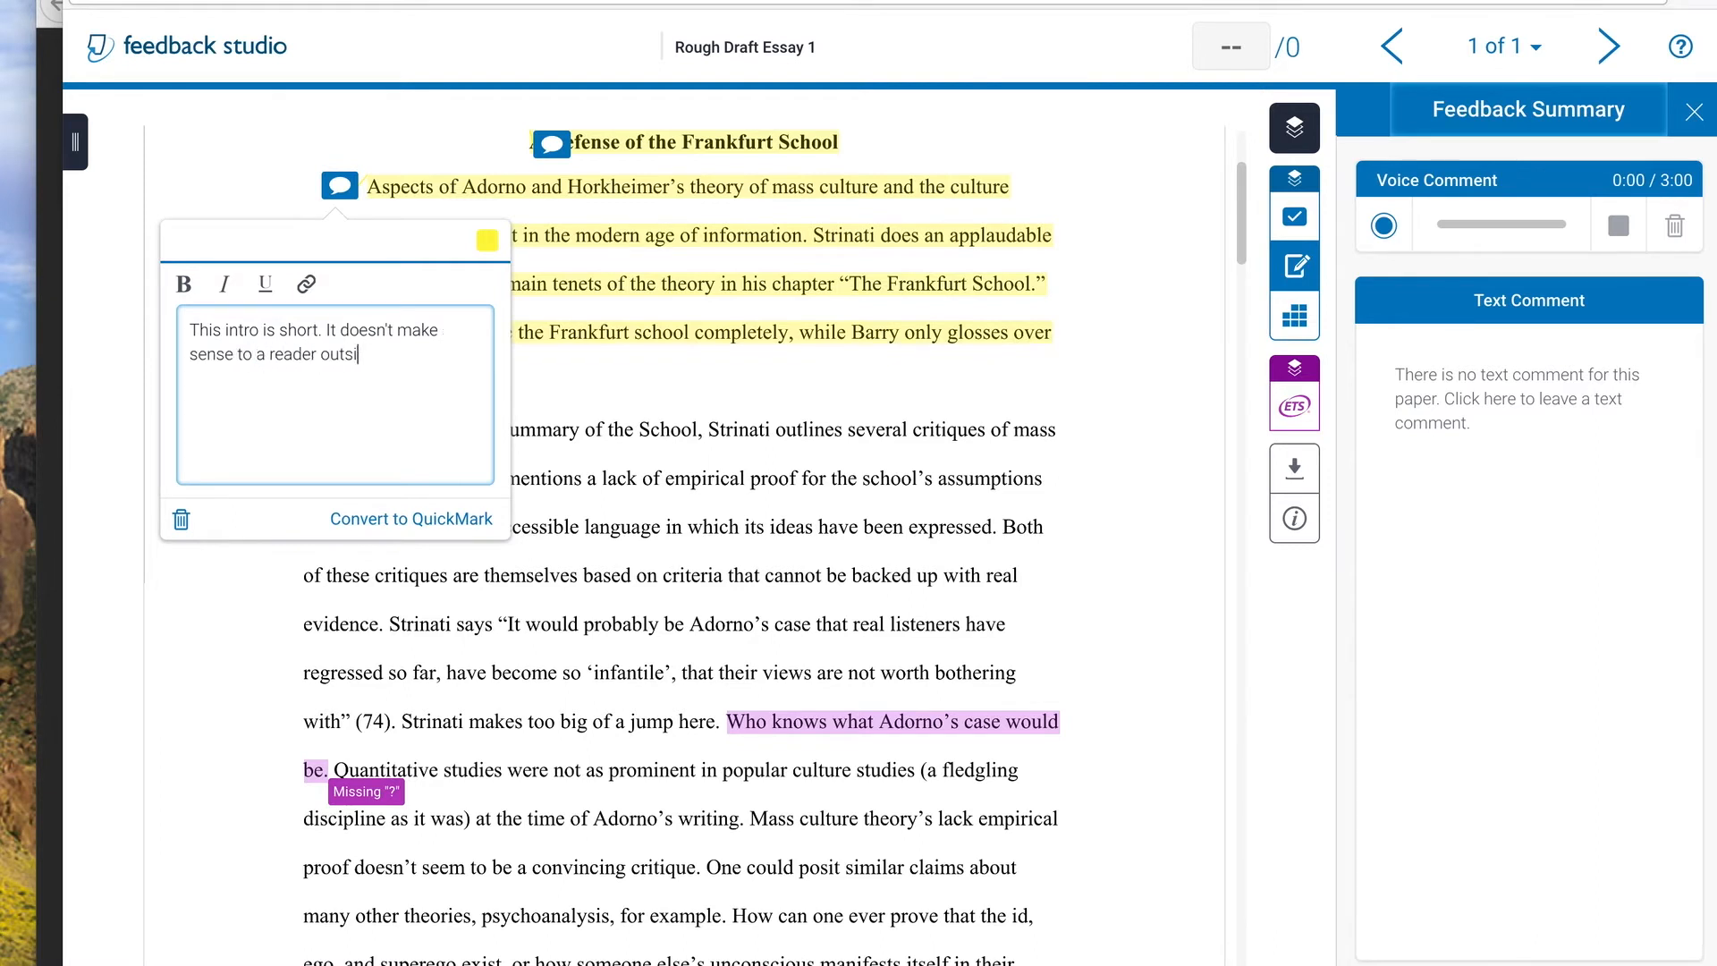
pyautogui.write('de of this class.')
# Finish the introduction comment with the sentence "You need a thesis statement." and close it
pyautogui.press('Return')
pyautogui.write('you nee')
pyautogui.press('BackSpace')
pyautogui.press('BackSpace')
pyautogui.press('BackSpace')
pyautogui.press('BackSpace')
pyautogui.write('You nee')
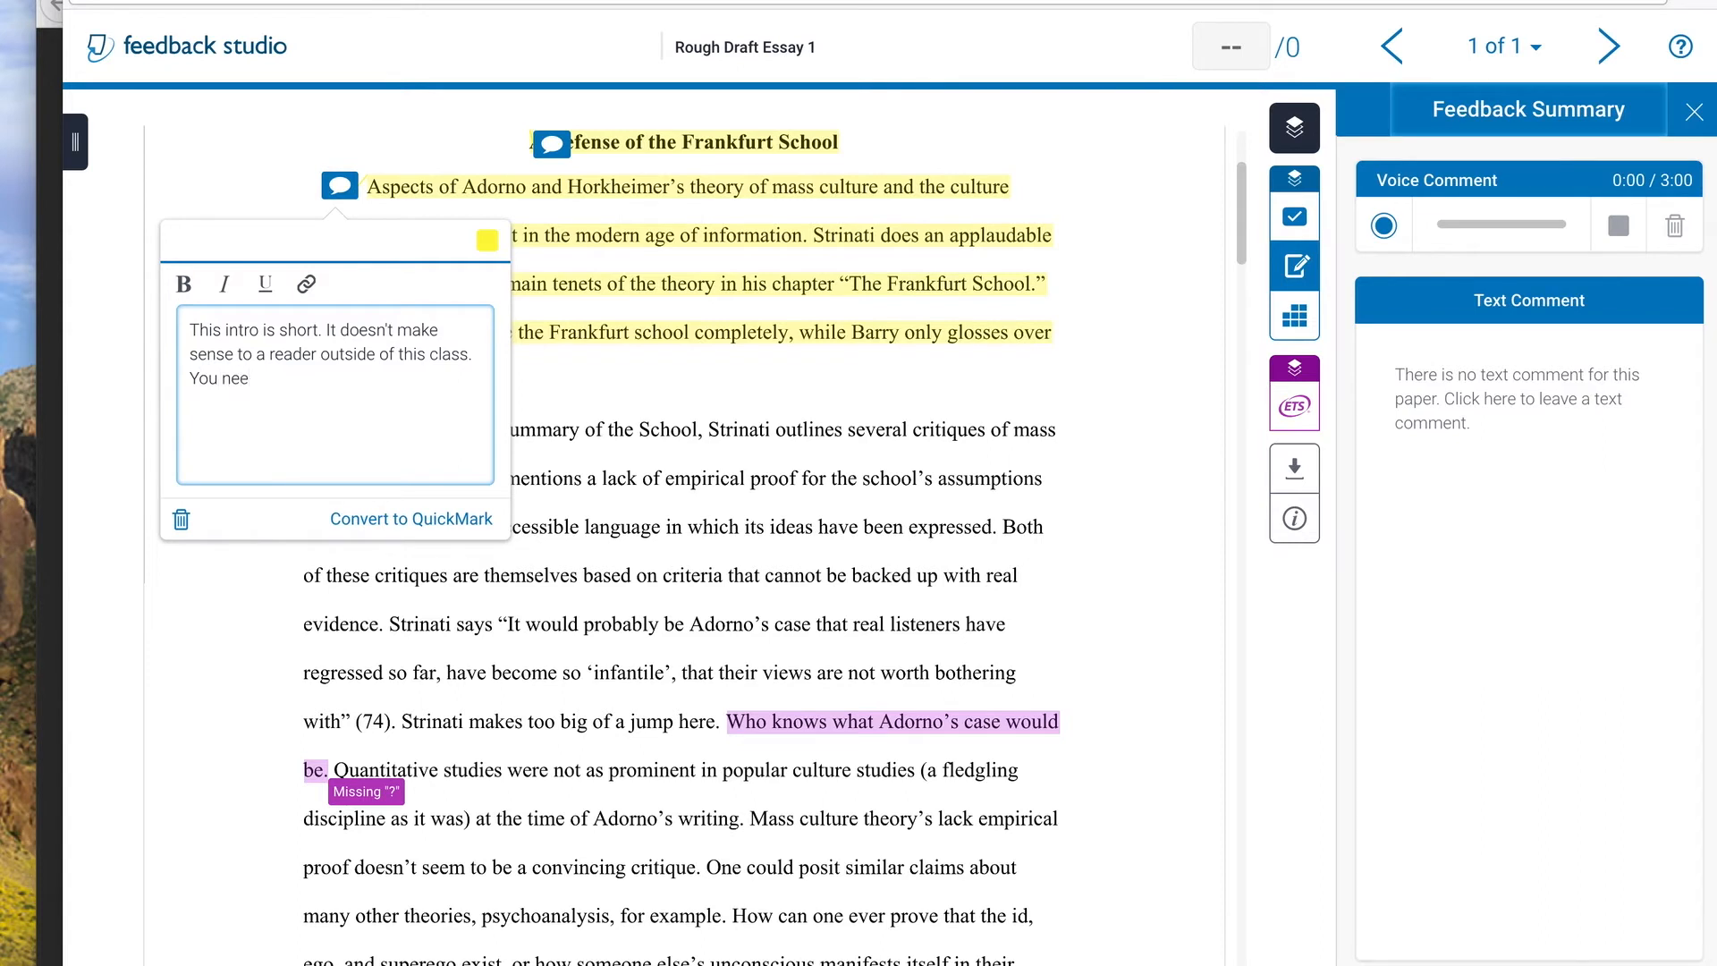
pyautogui.write('d a thesis statement.')
pyautogui.click(675, 487)
# Place a comment on the heading block at the start of the essay reading "This heading is great."
pyautogui.scroll(3, 758, 474)
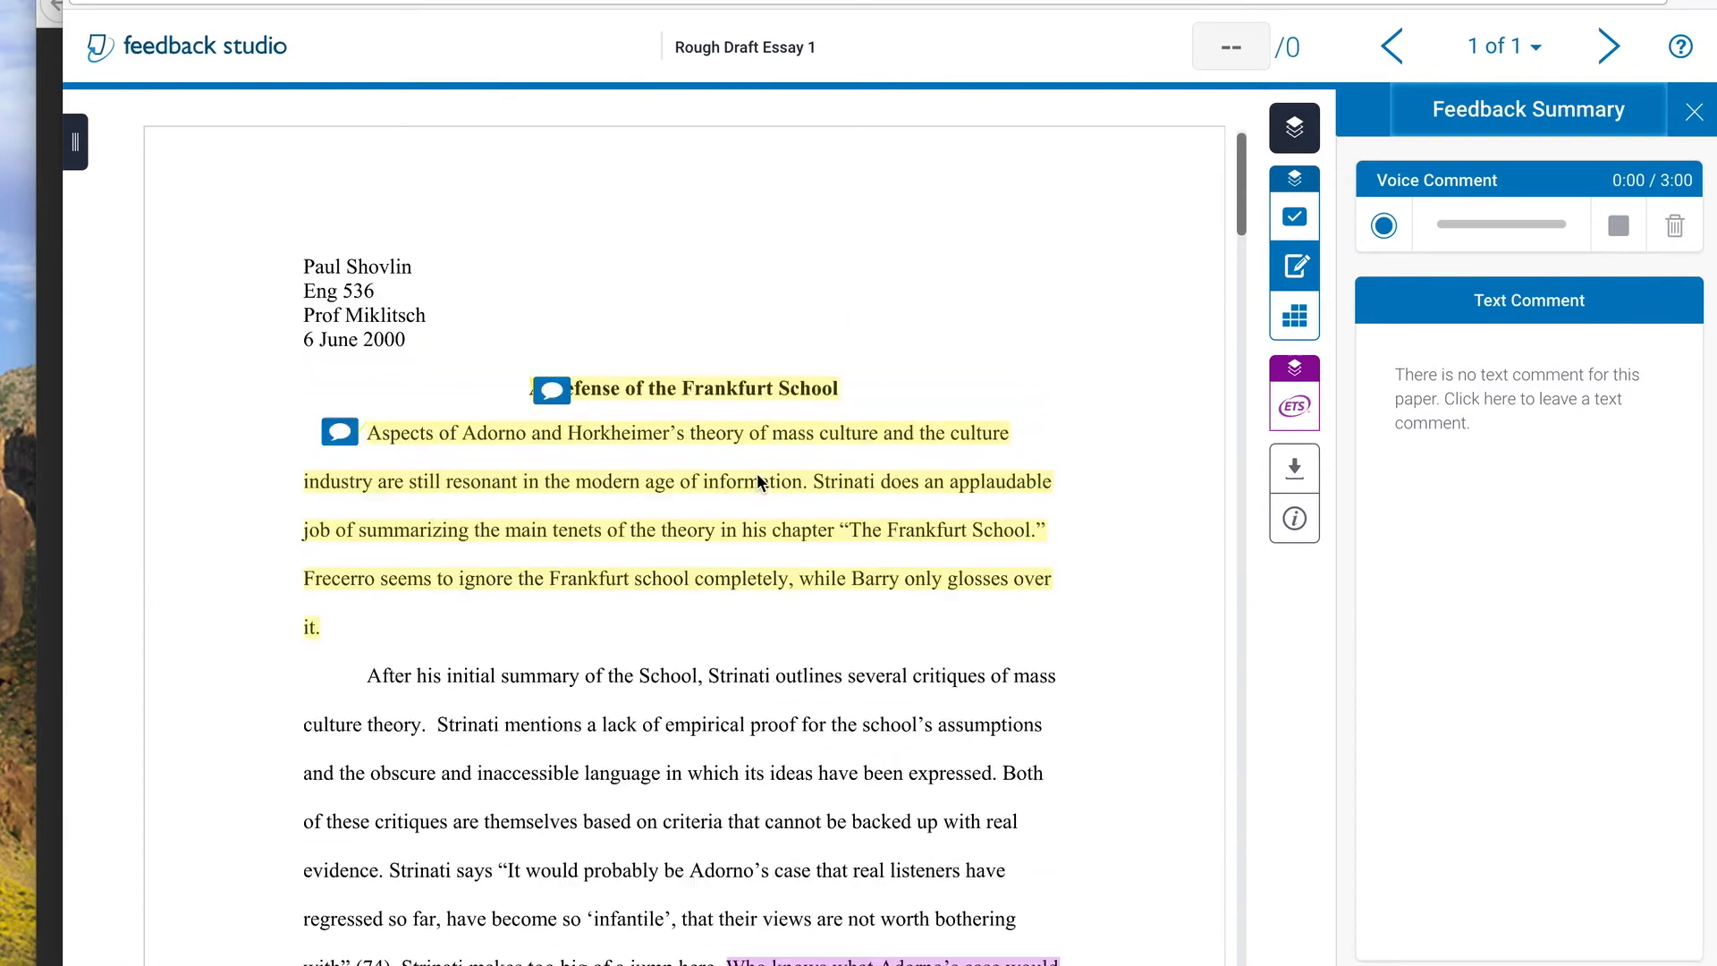
pyautogui.click(336, 280)
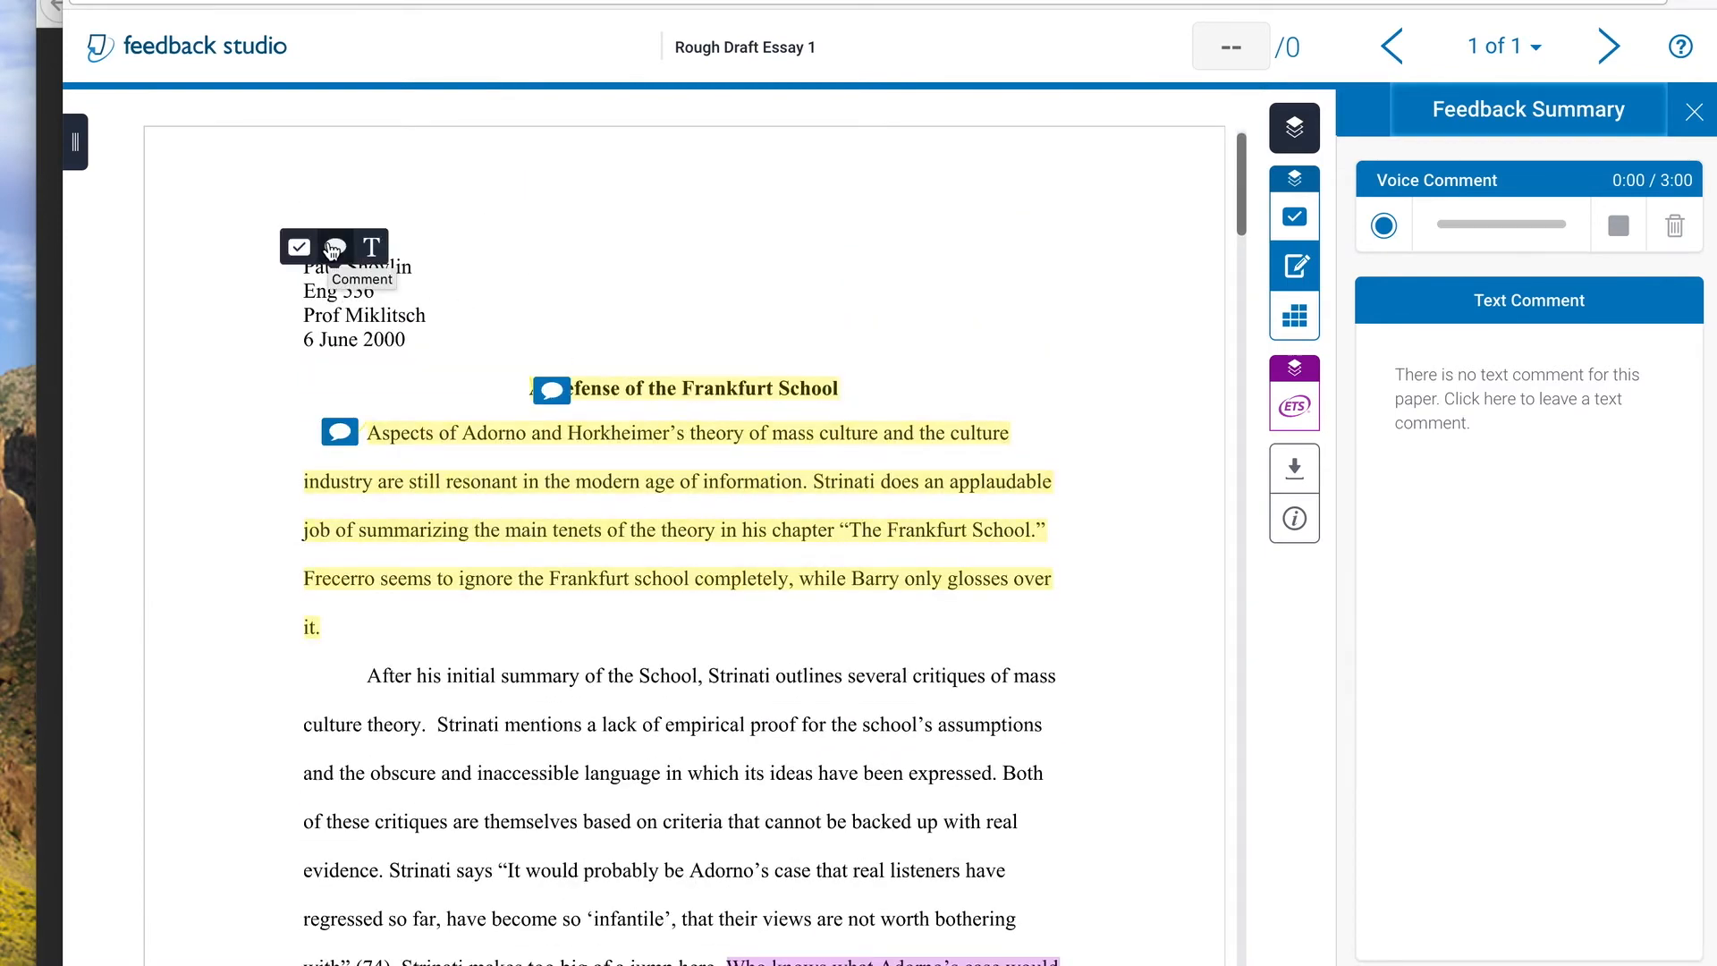
pyautogui.click(333, 249)
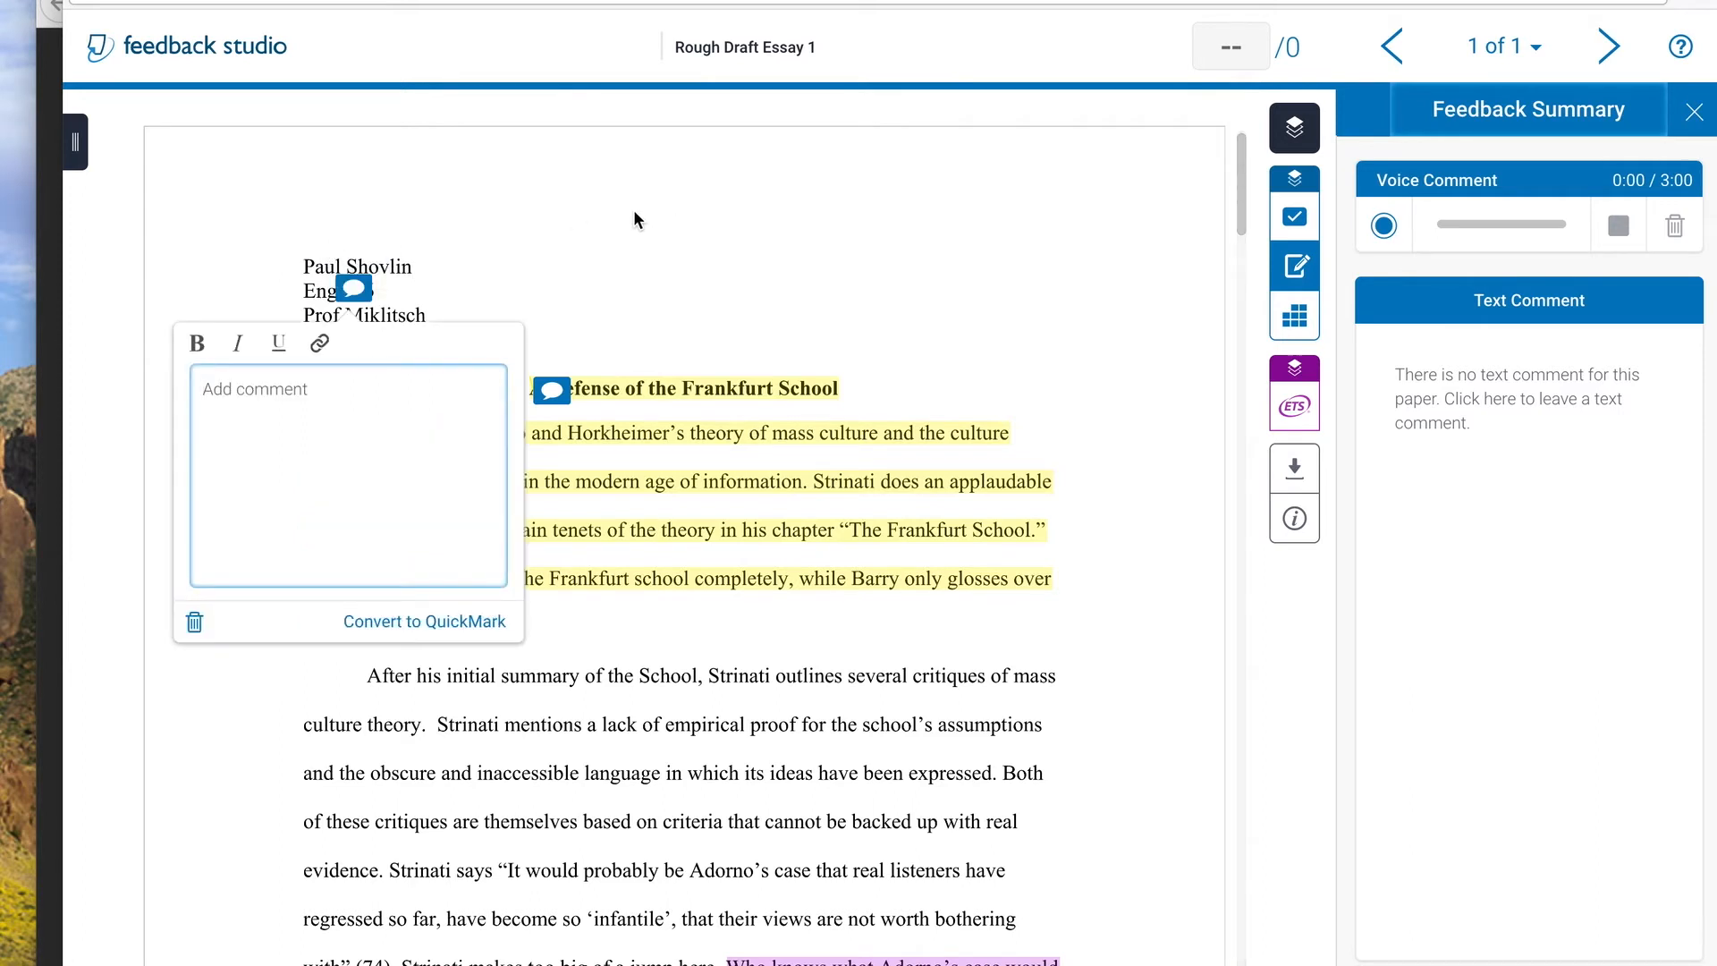
pyautogui.write('This heading is great.')
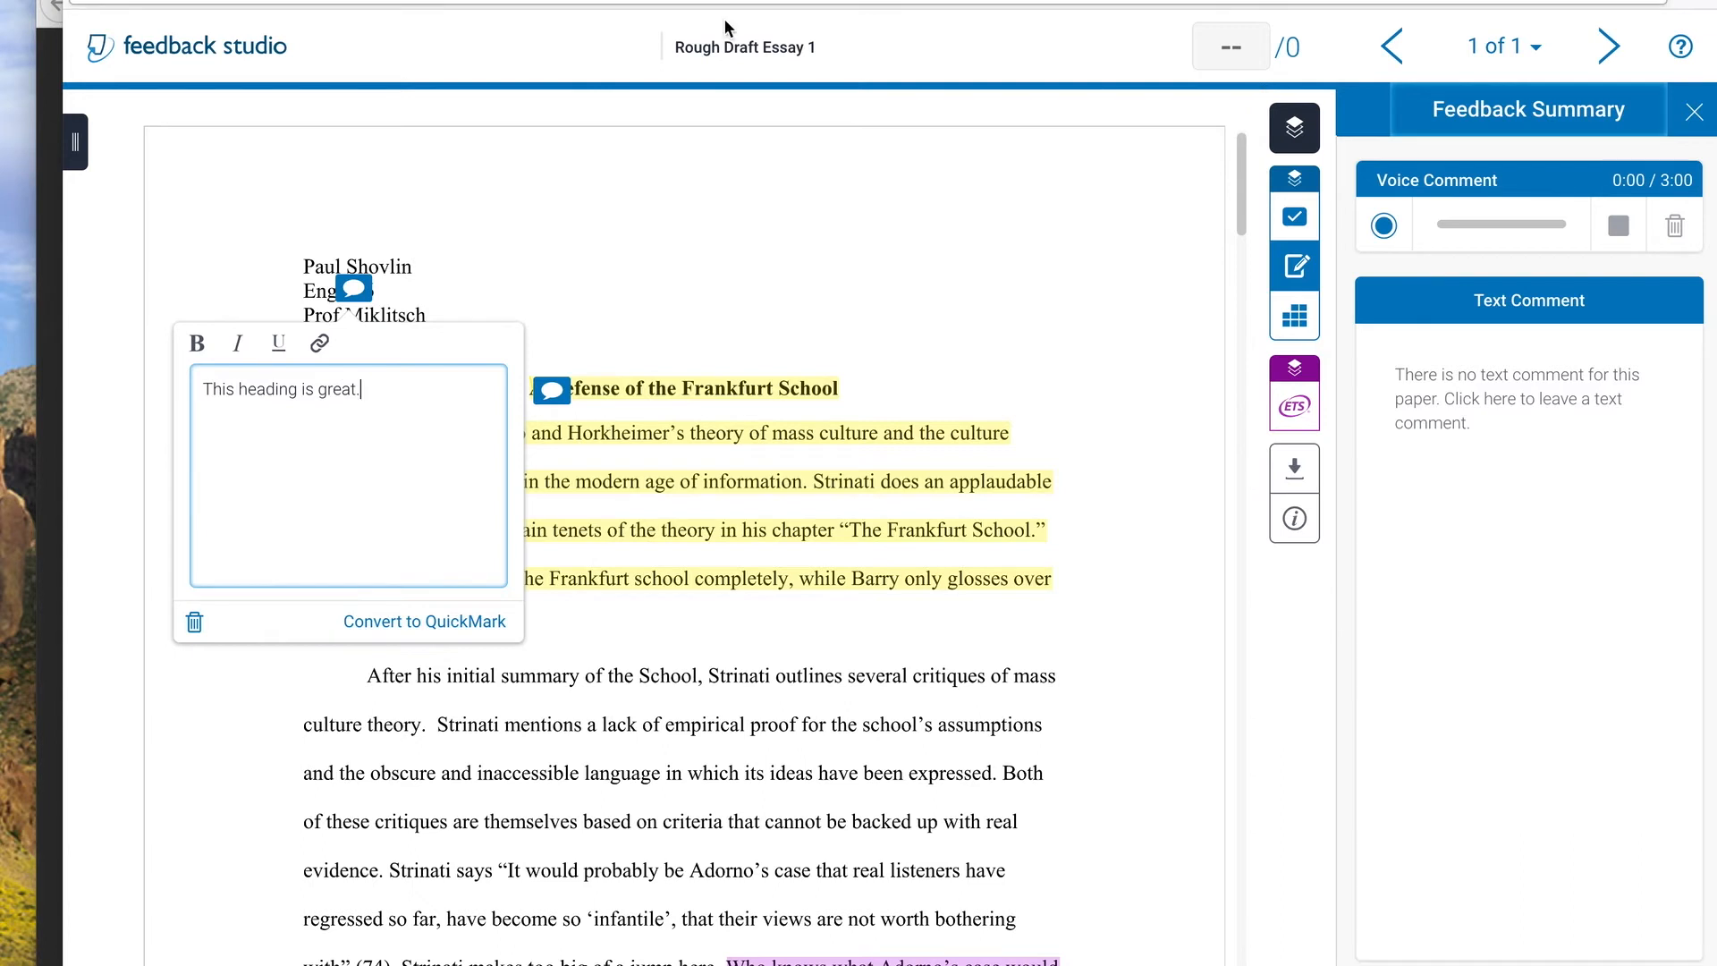
pyautogui.click(815, 280)
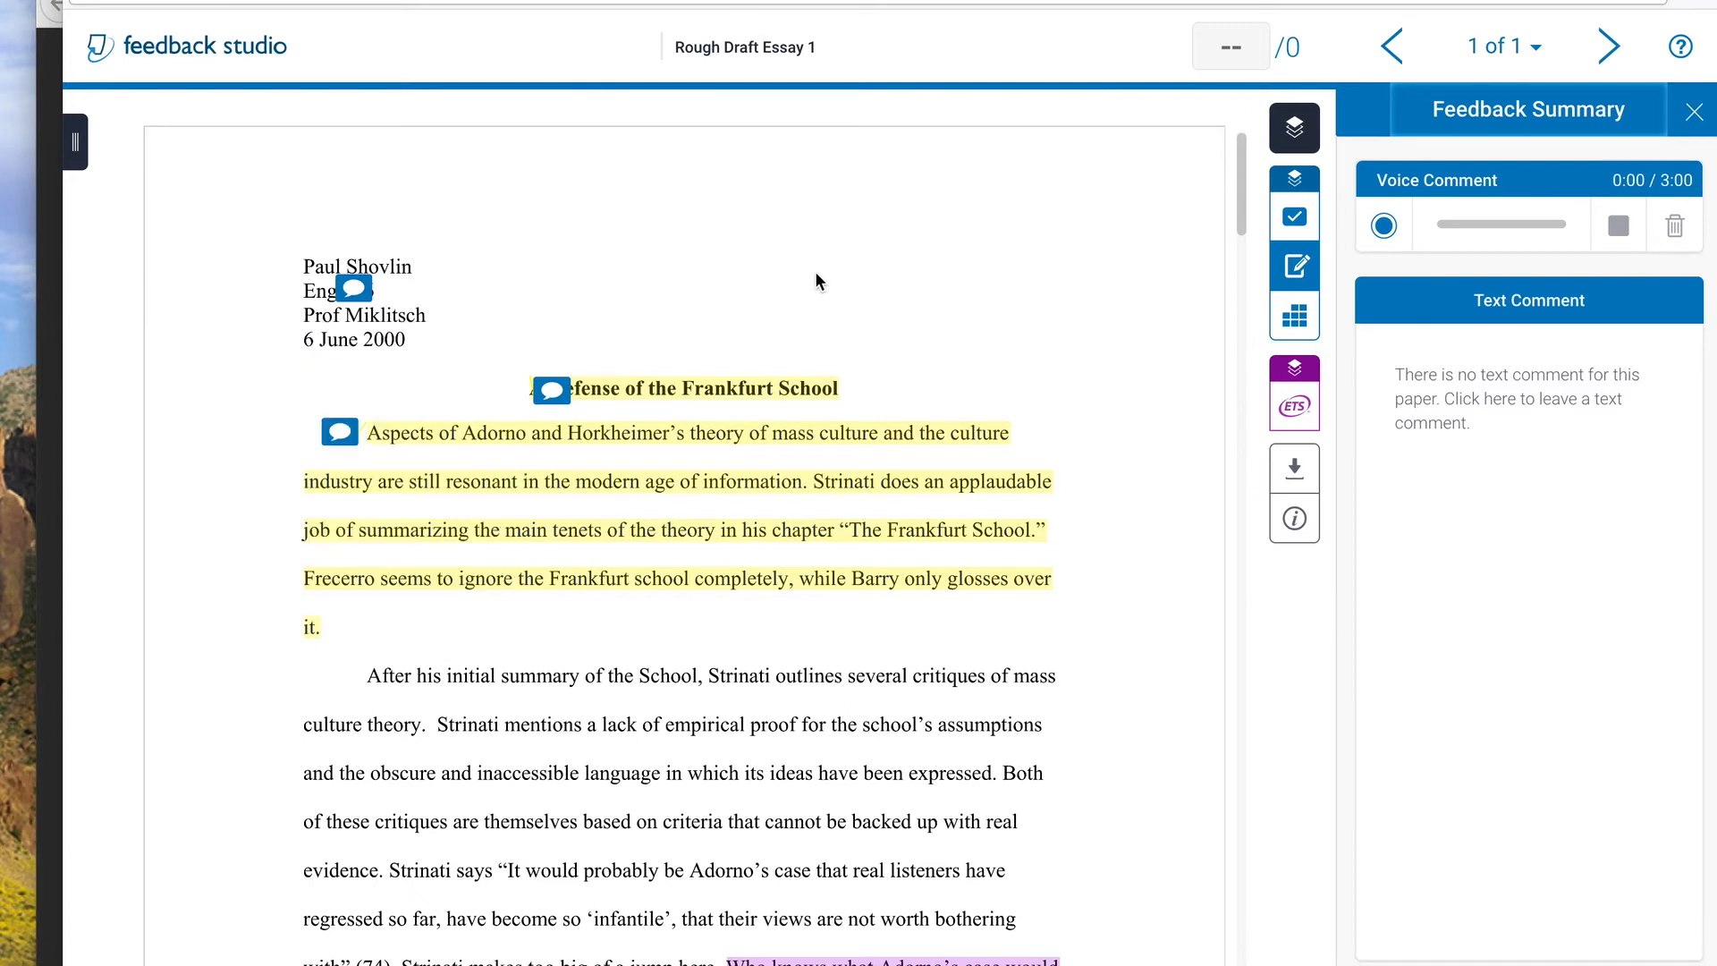
# Write a summary text comment greeting the student by first name: "This is solid gold! The best!", "A++++++++++++", and "Best," with the instructor's first name
pyautogui.click(1393, 454)
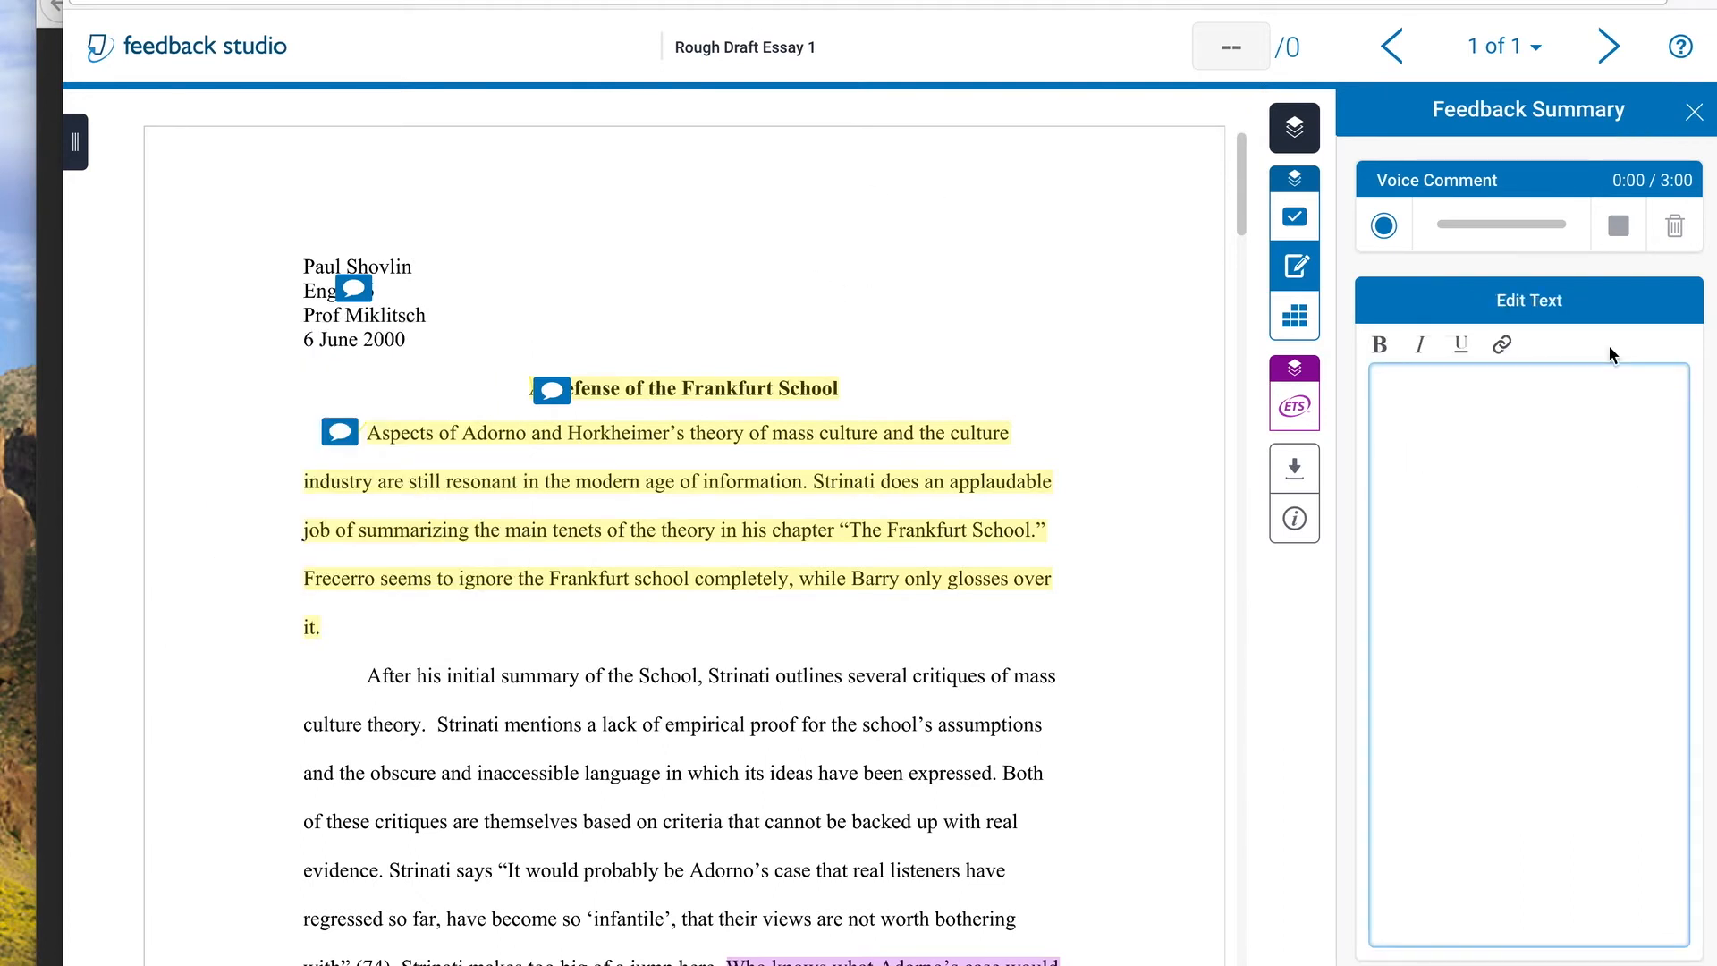
pyautogui.write('Paul,')
pyautogui.press('BackSpace')
pyautogui.write('This is solid go')
pyautogui.write('ld! Thgee')
pyautogui.press('BackSpace')
pyautogui.press('BackSpace')
pyautogui.press('BackSpace')
pyautogui.write('e best!')
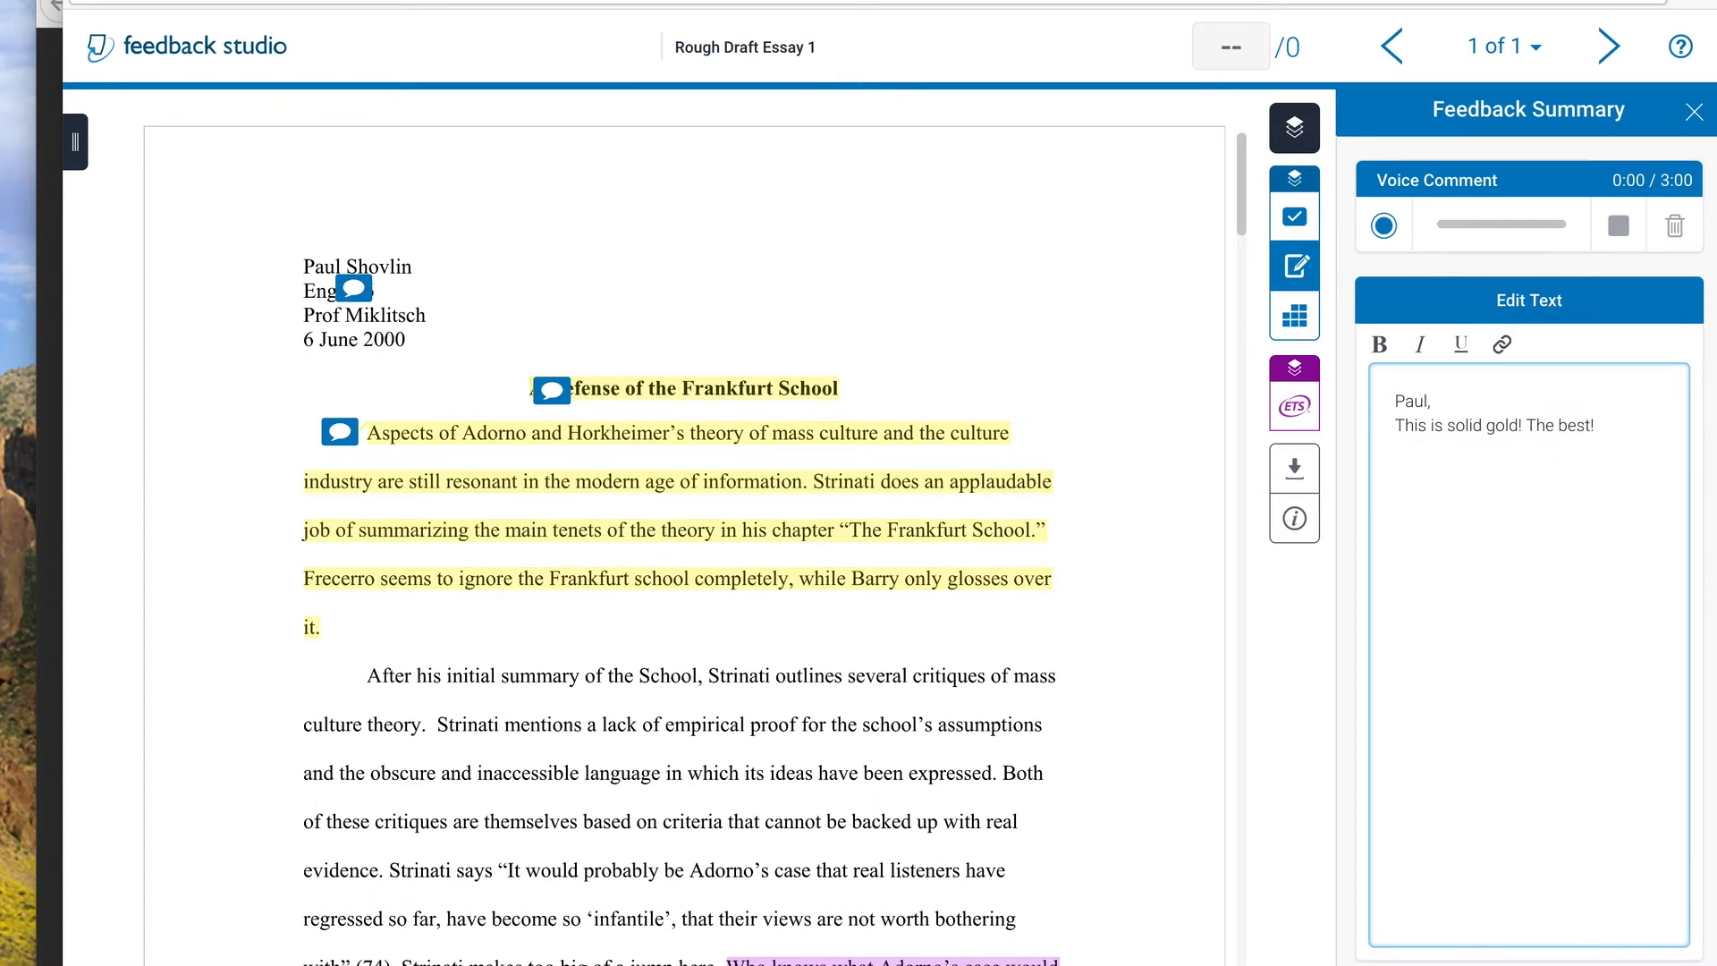
pyautogui.write(' A++++++++++++')
pyautogui.write('Best, ')
pyautogui.write('Paul')
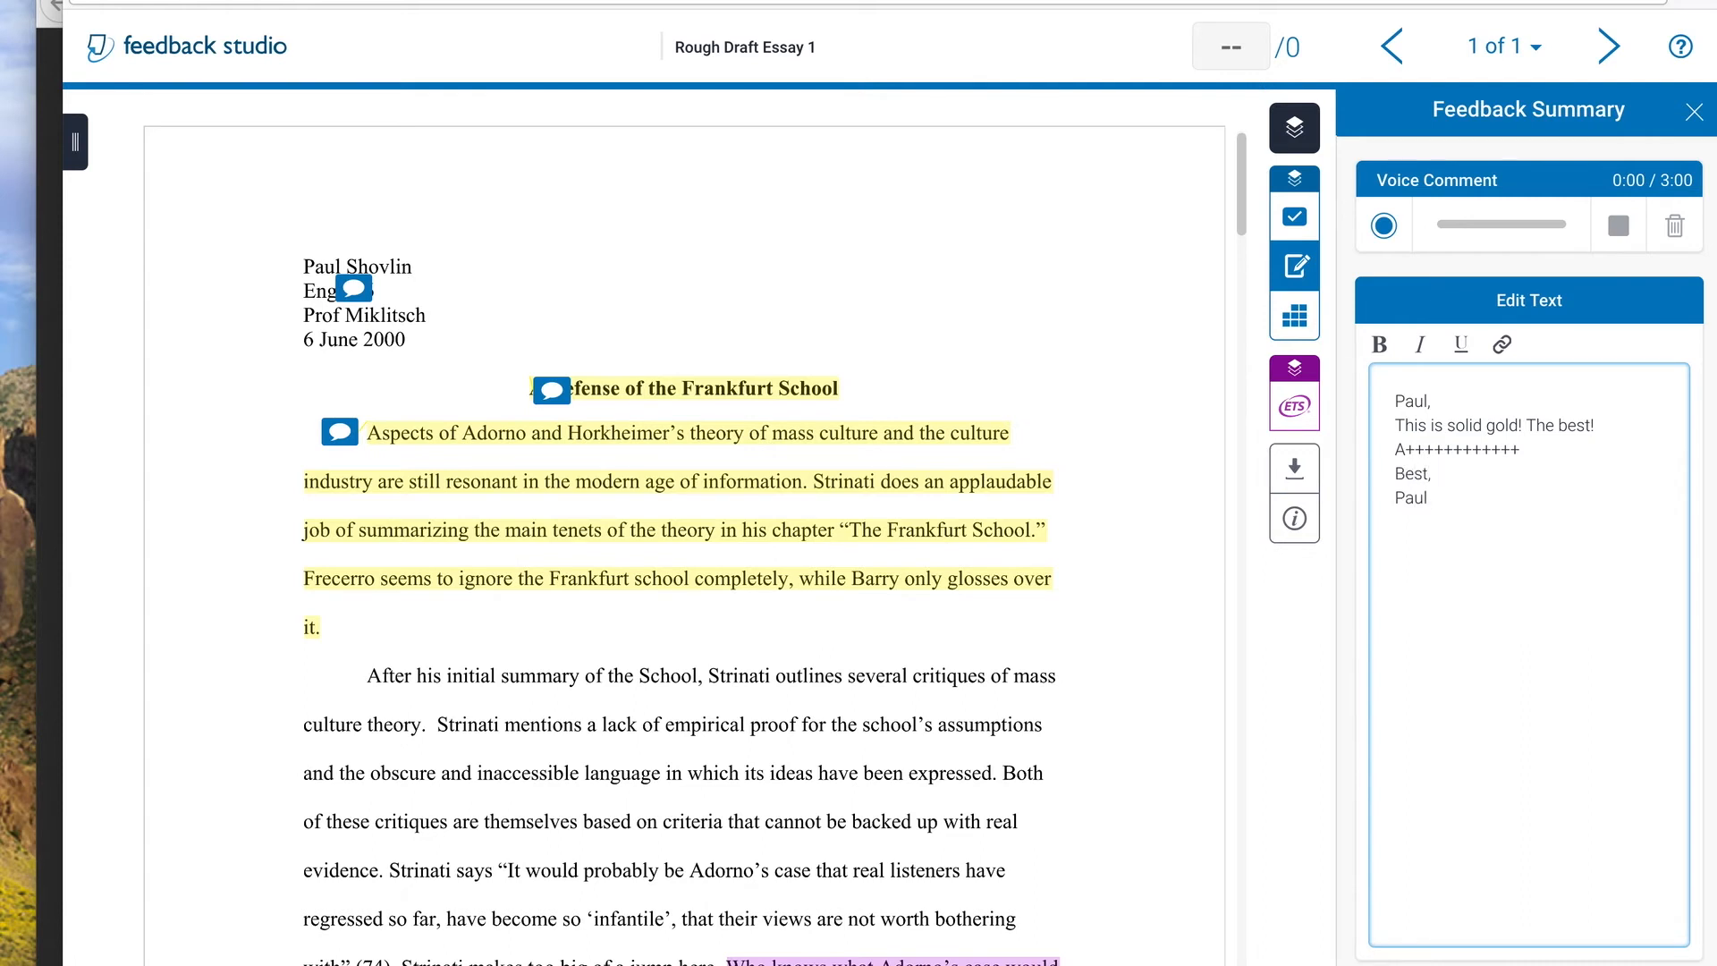
# Record a voice comment about 17 seconds long in the feedback summary
pyautogui.click(1383, 228)
pyautogui.click(1383, 228)
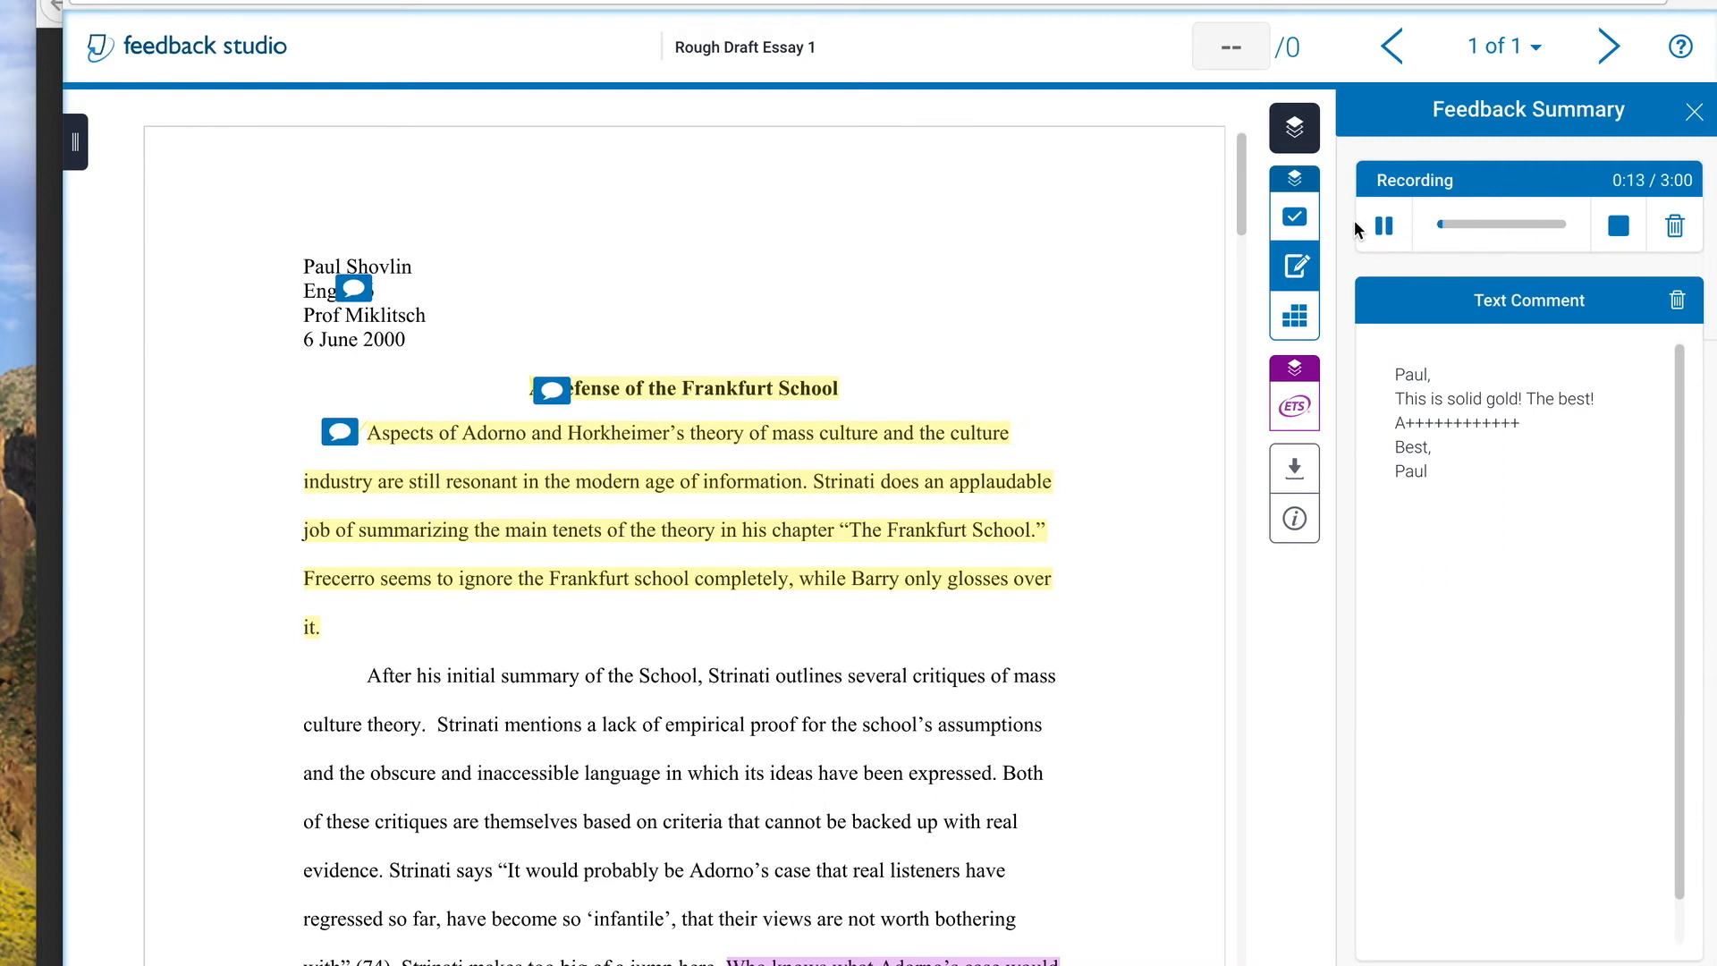
pyautogui.click(1621, 228)
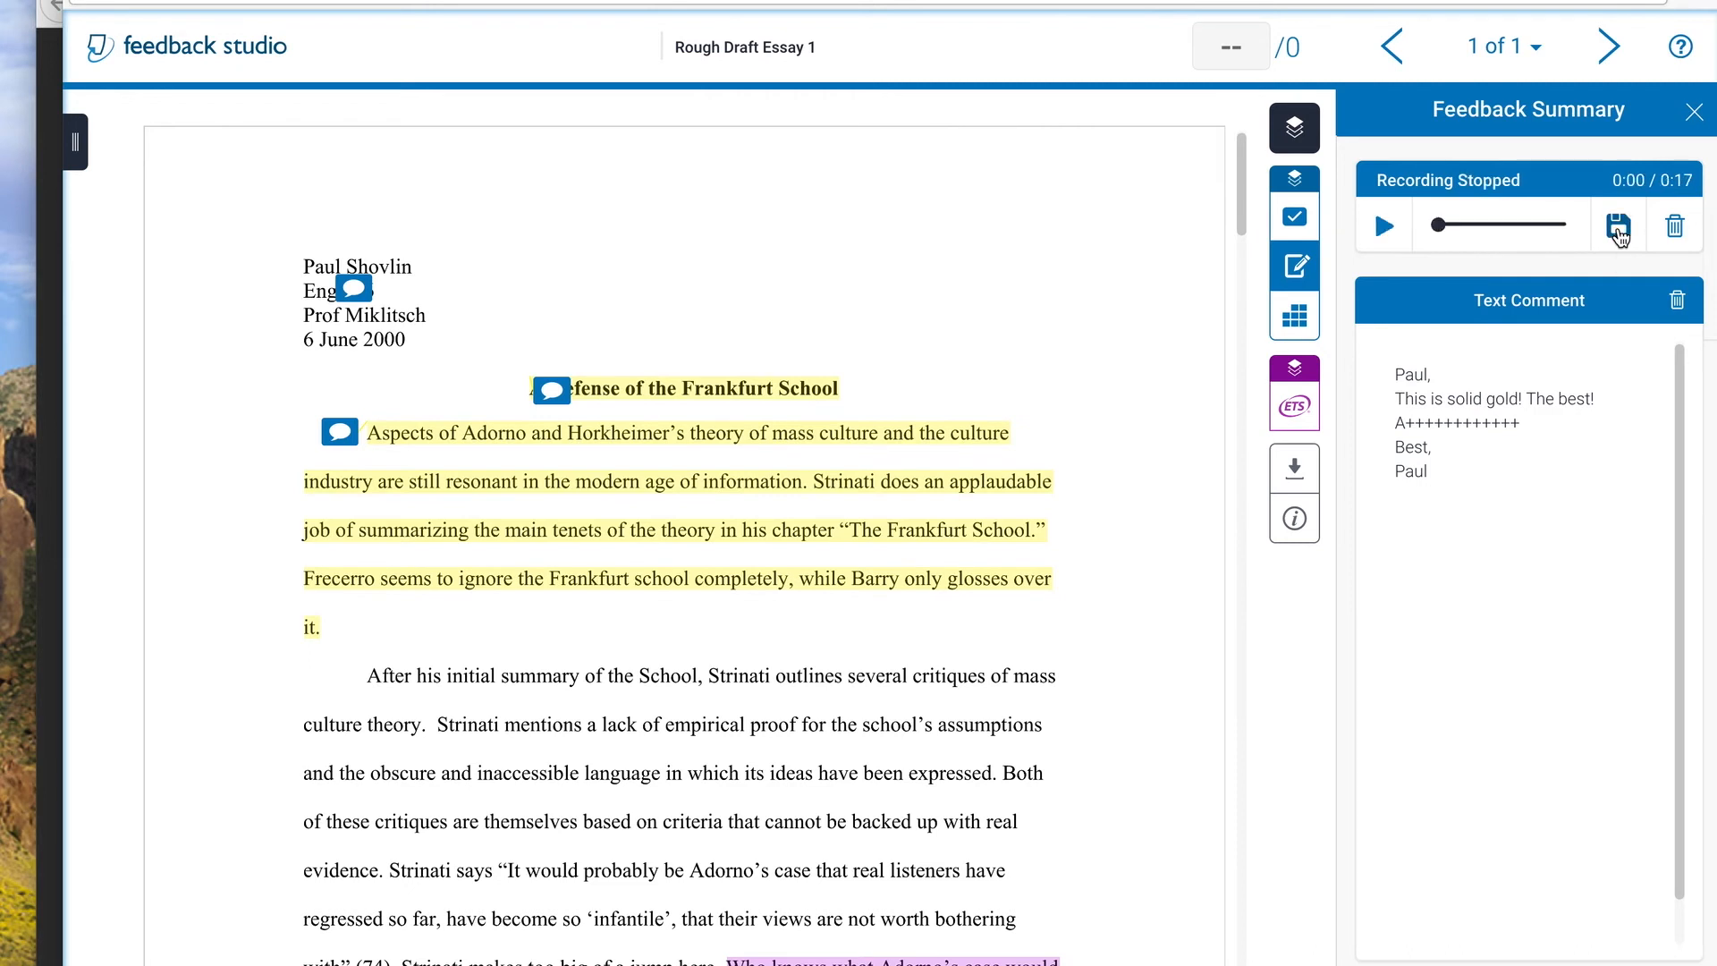
# Play back part of the voice comment and save the recording
pyautogui.click(1389, 229)
pyautogui.click(1388, 227)
pyautogui.click(1619, 227)
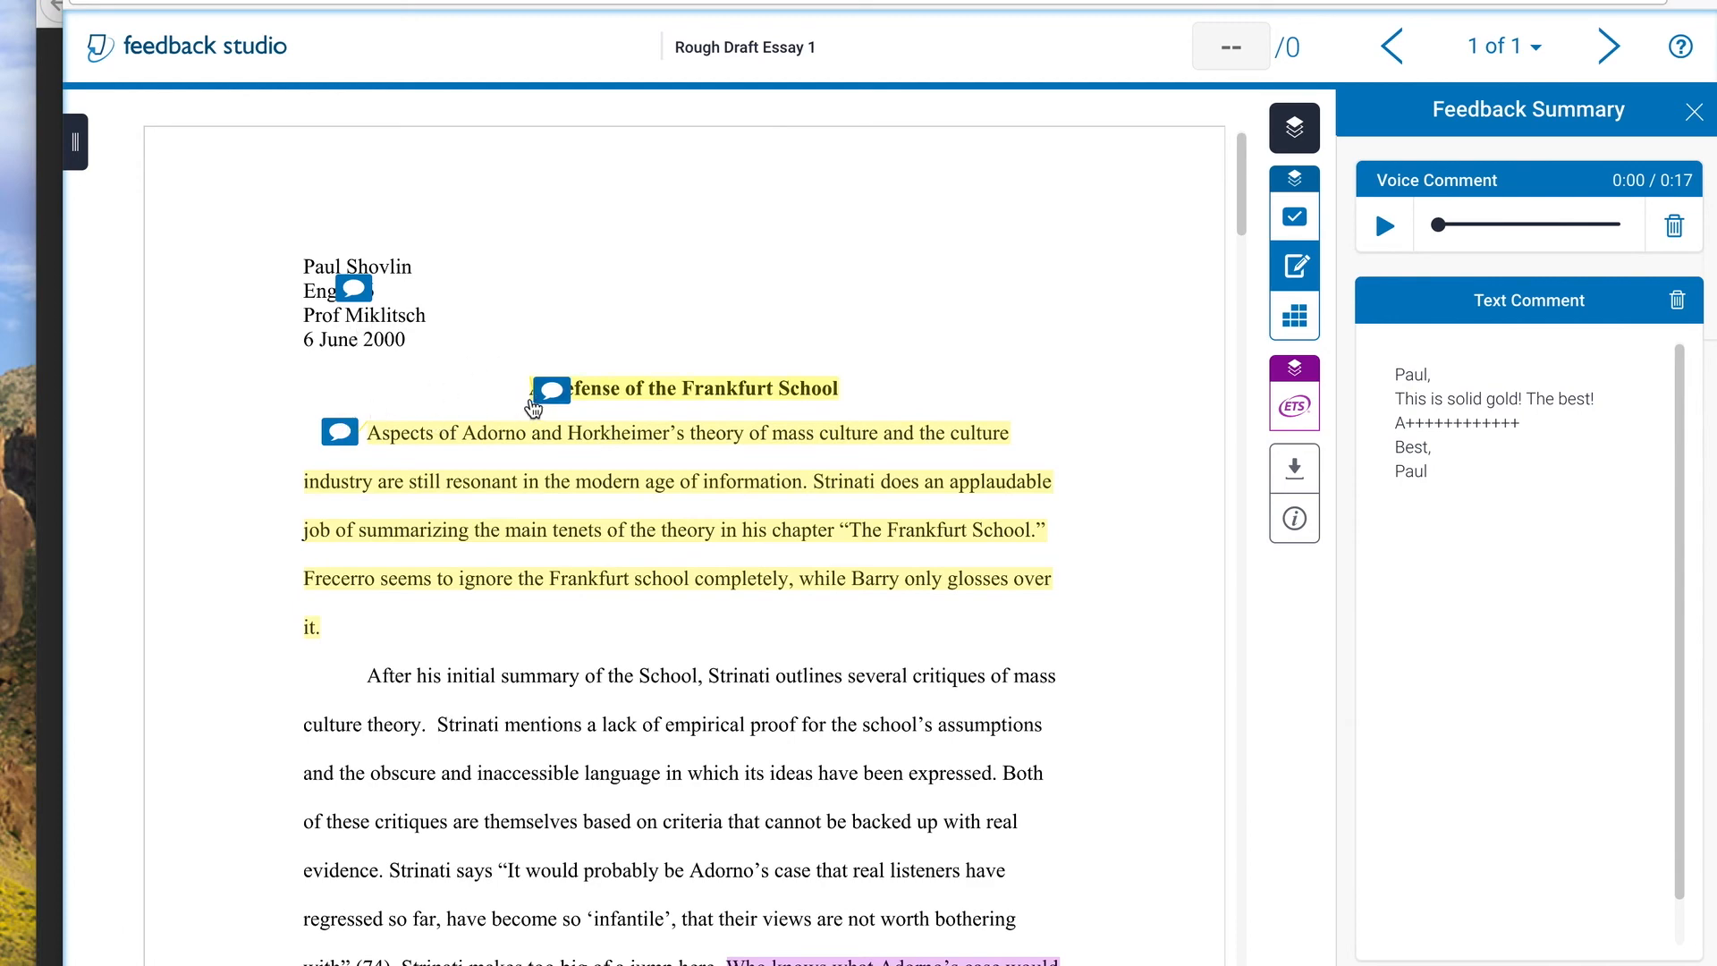
# Look over the commented essay once more, and close the Feedback Studio window to return to the Turnitin assignment inbox
pyautogui.scroll(-6, 793, 578)
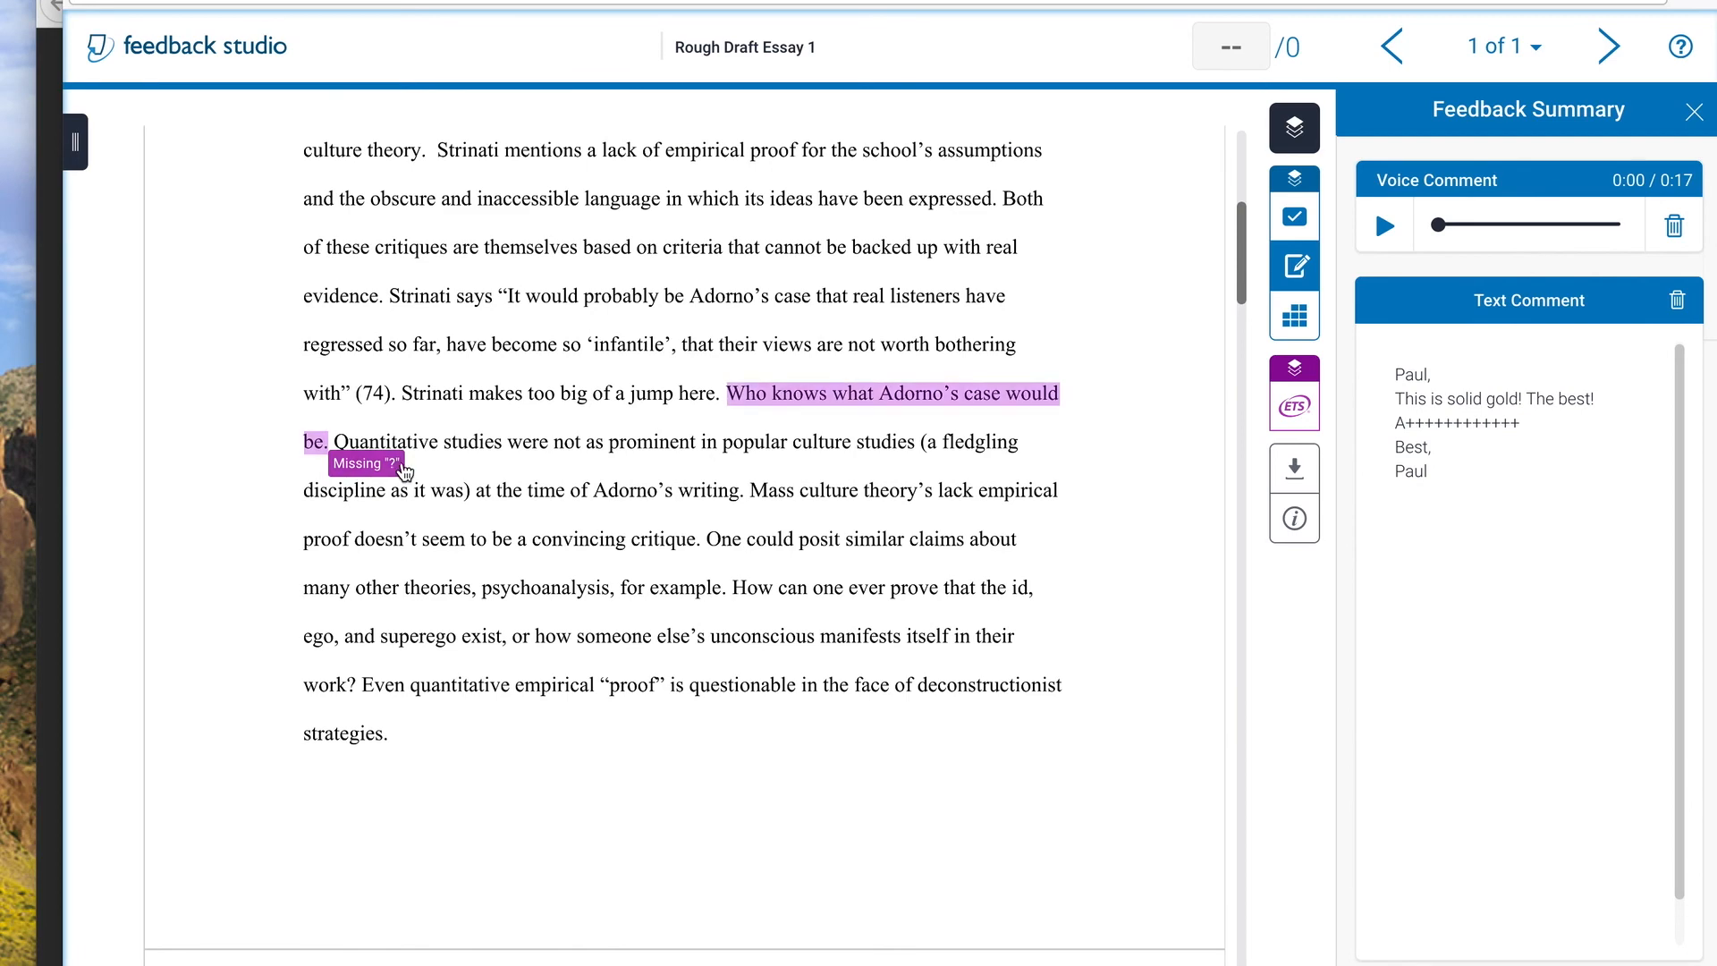
pyautogui.scroll(6, 756, 492)
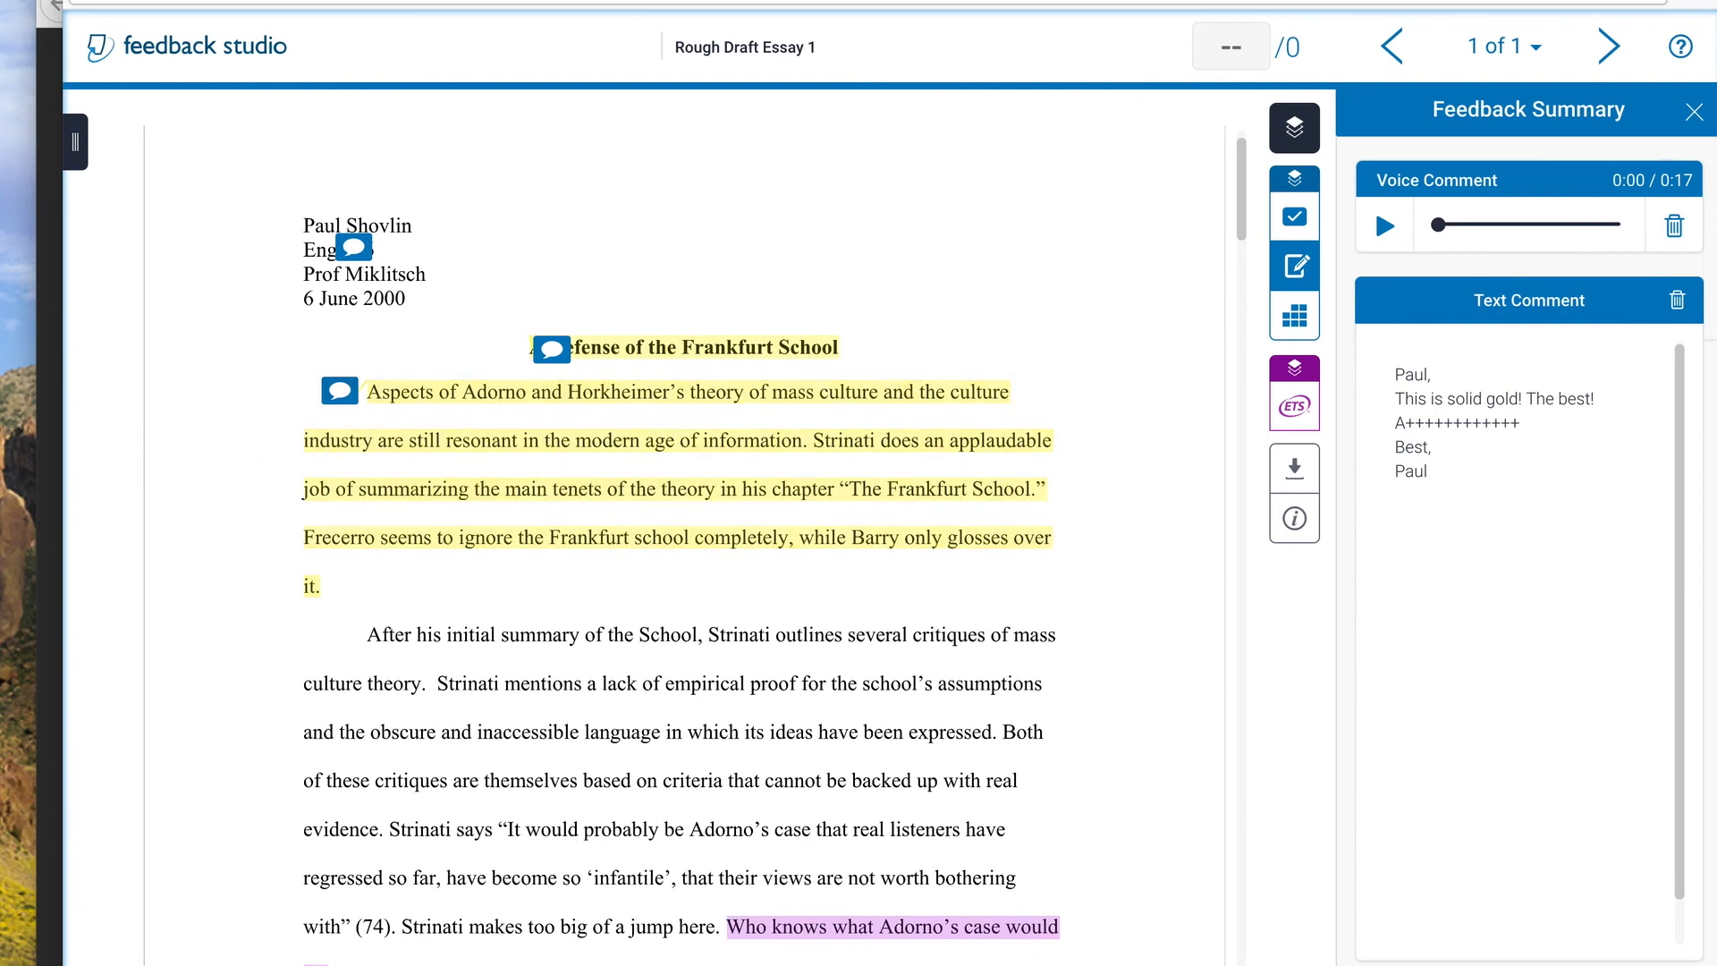
pyautogui.moveTo(259, 0); pyautogui.dragTo(387, 27)
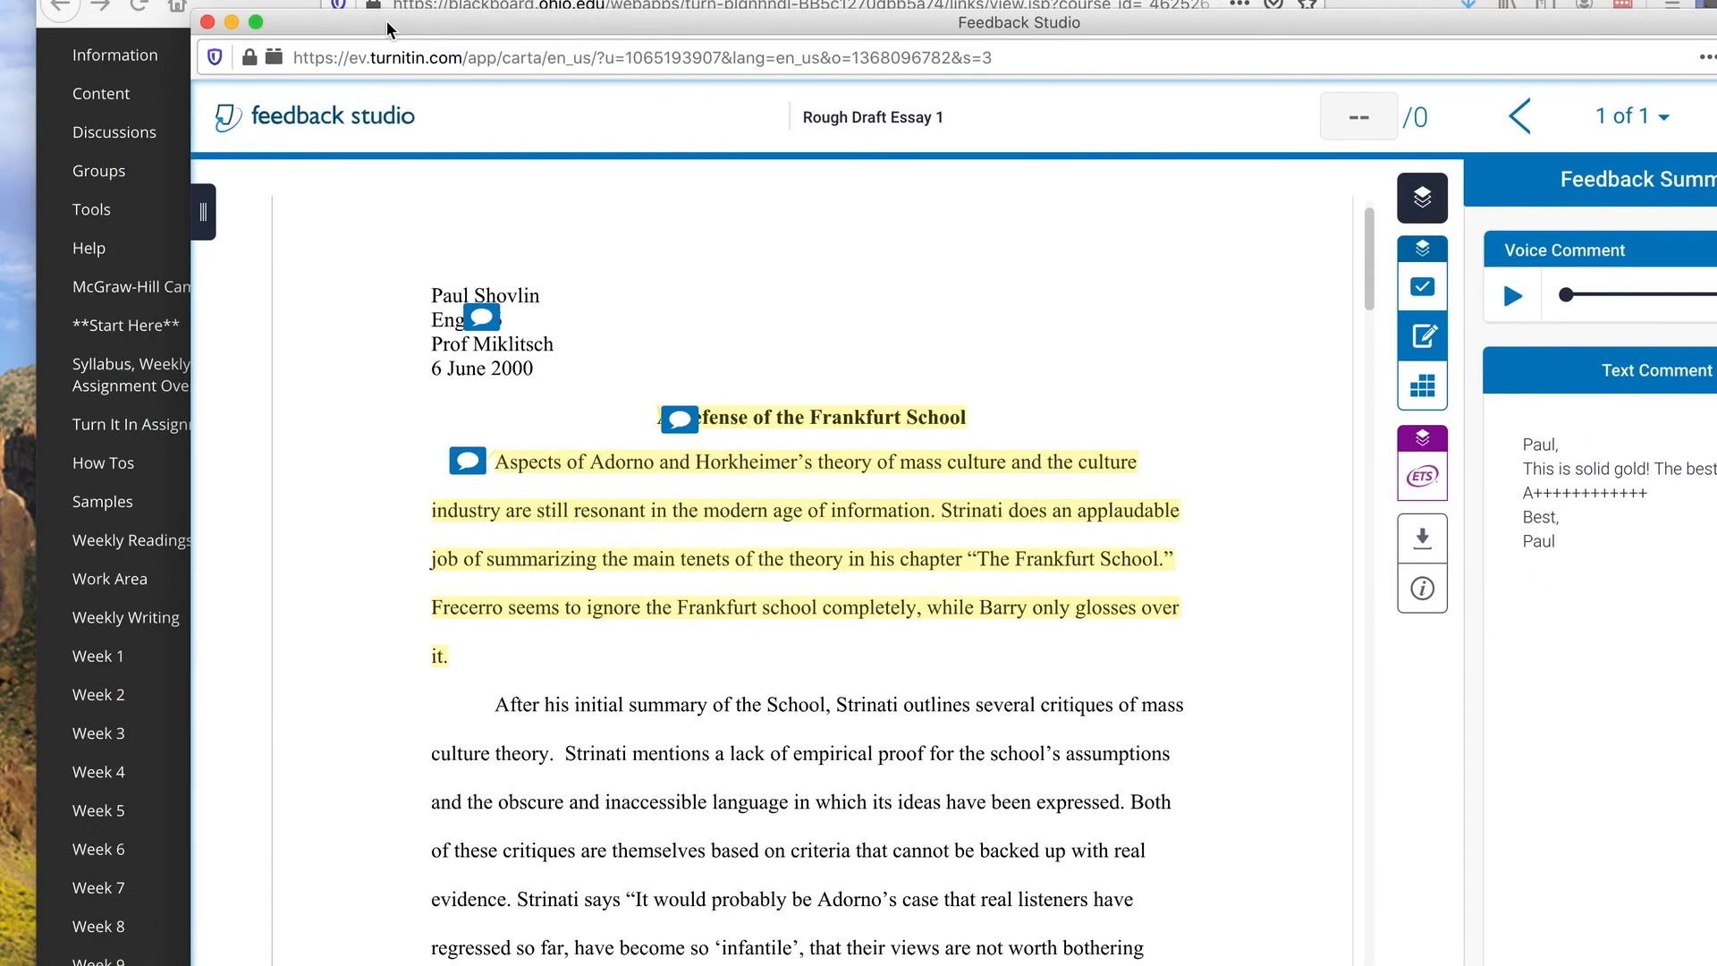
pyautogui.click(204, 23)
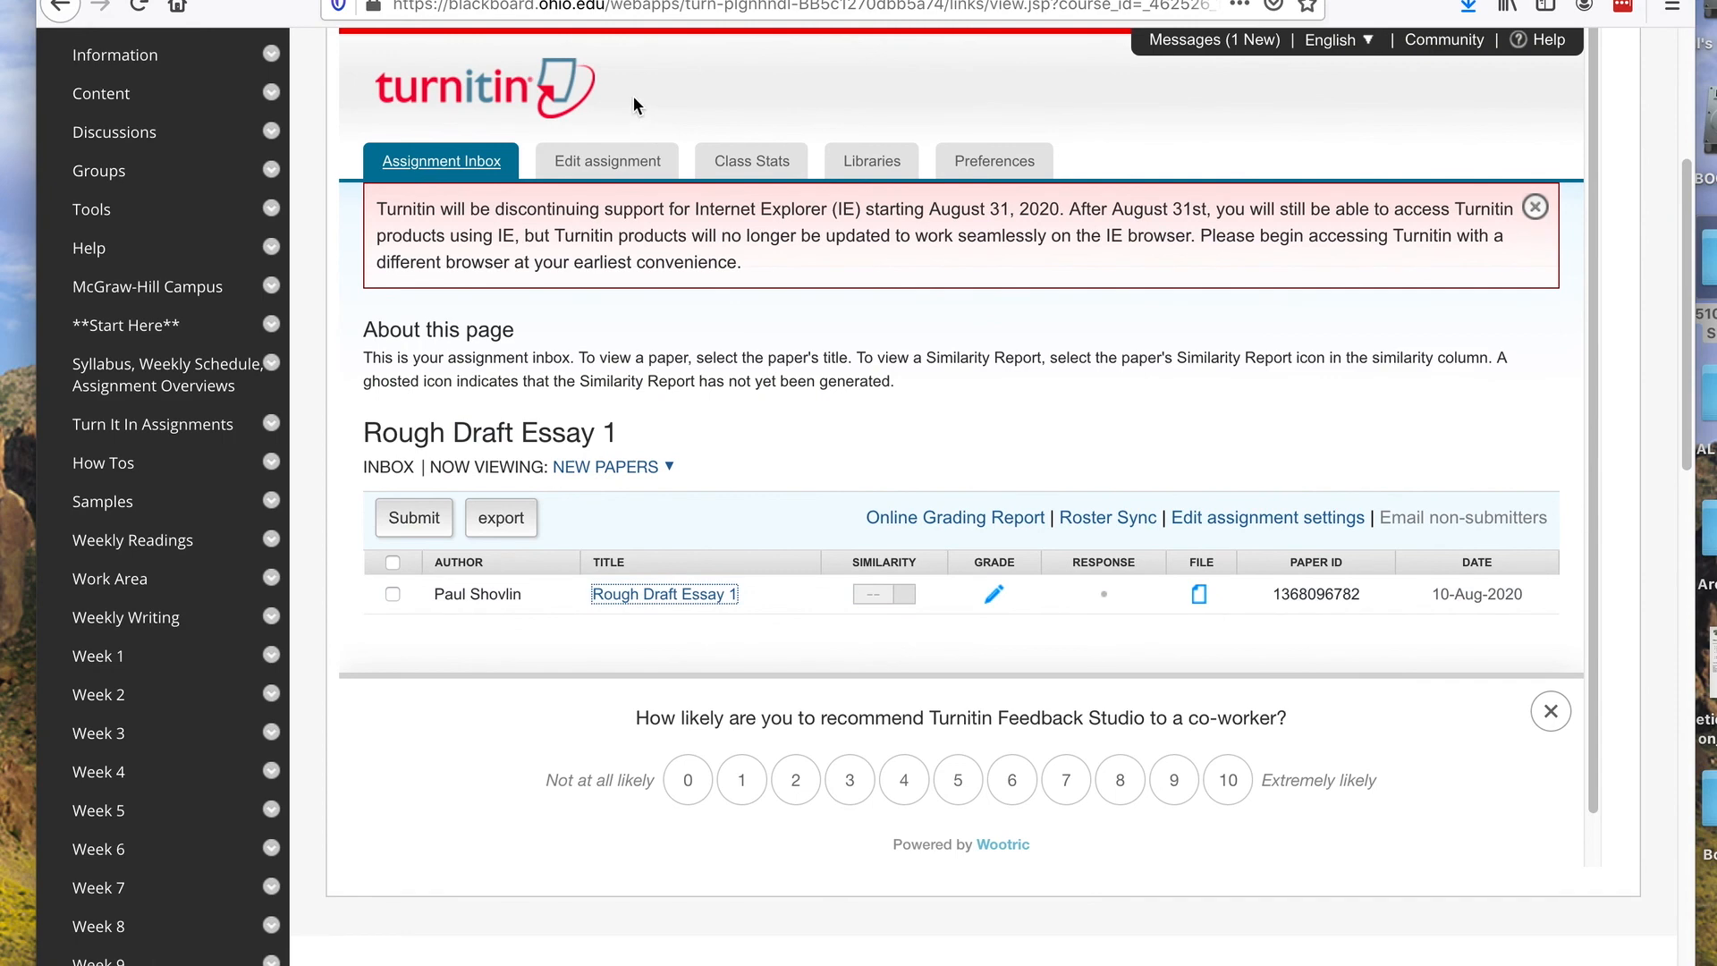